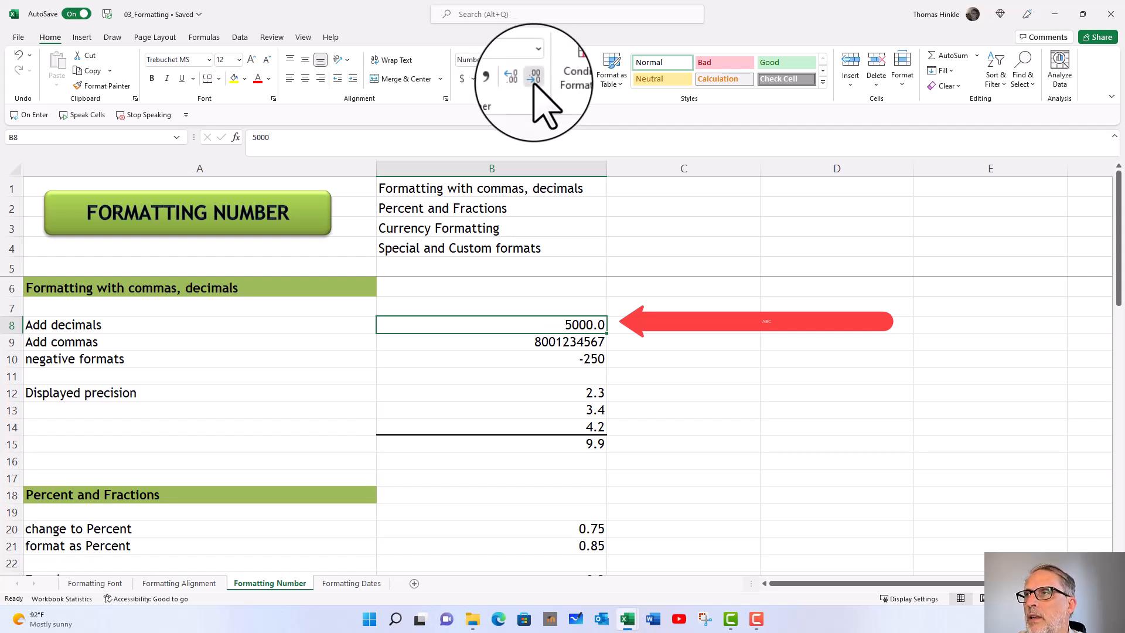
- Remove the decimal place shown in B8, and format B9 with thousands commas and no decimals
{"action": "left_click", "coordinate": [534, 79]}
{"action": "left_click", "coordinate": [519, 340]}
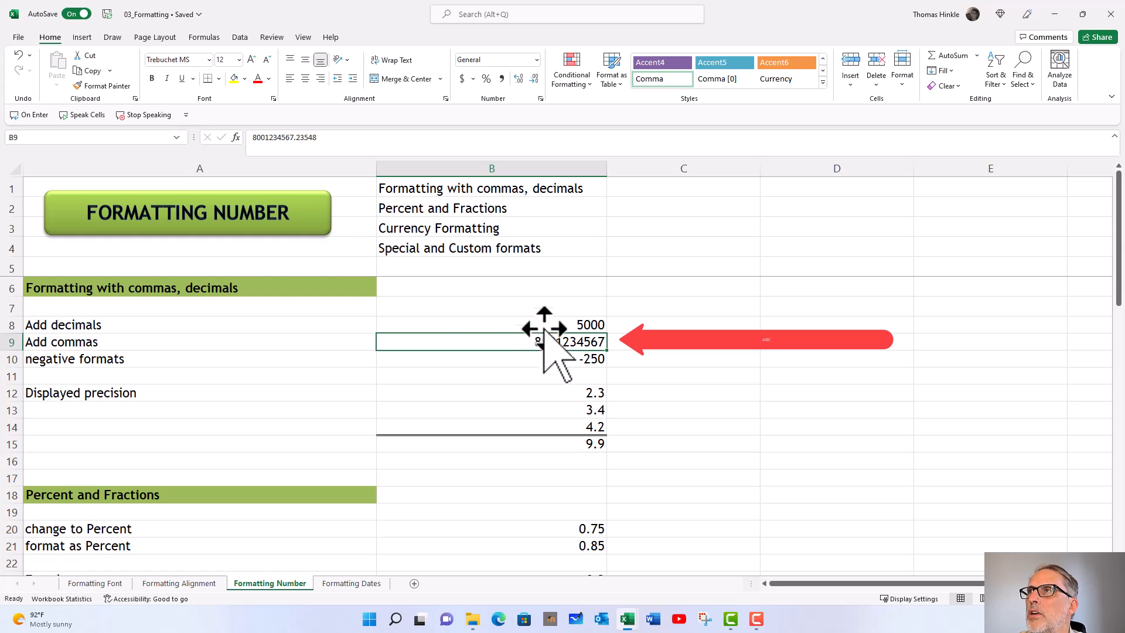
{"action": "left_click", "coordinate": [501, 78]}
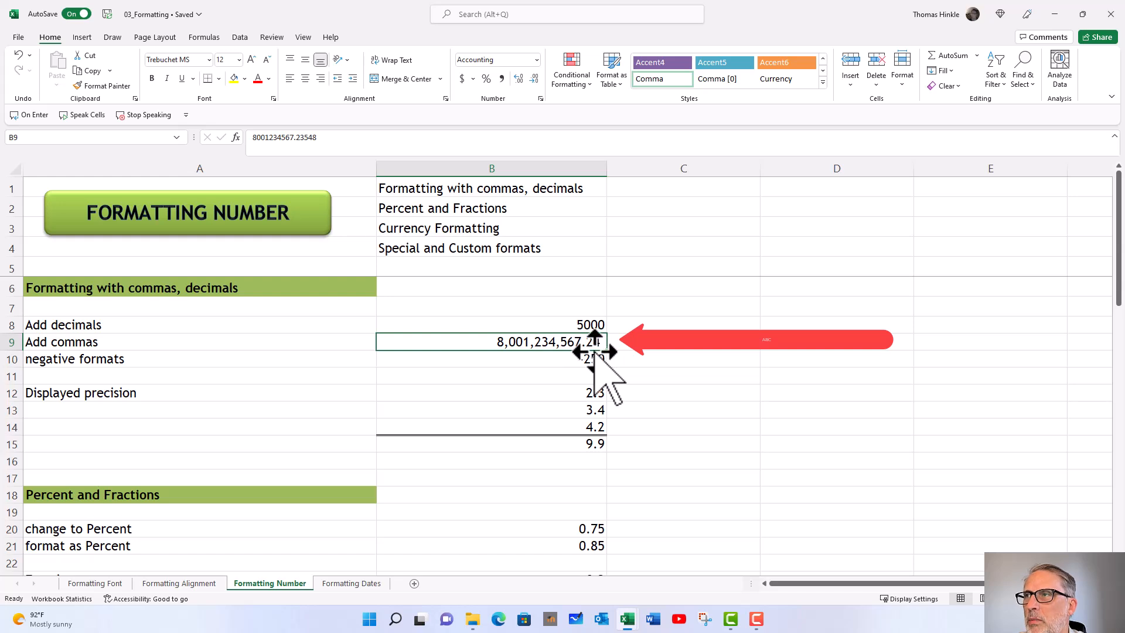
{"action": "left_click", "coordinate": [518, 78]}
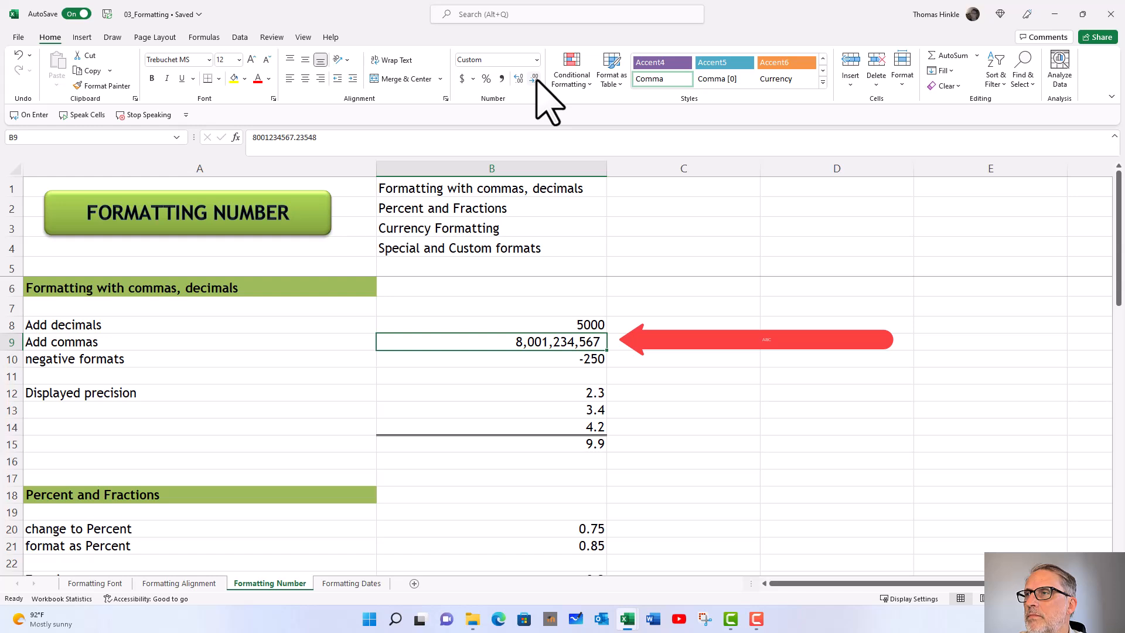
- Apply the custom number format #,##0_);[Red](#,##0) to the negative value in B10
{"action": "left_click", "coordinate": [521, 359]}
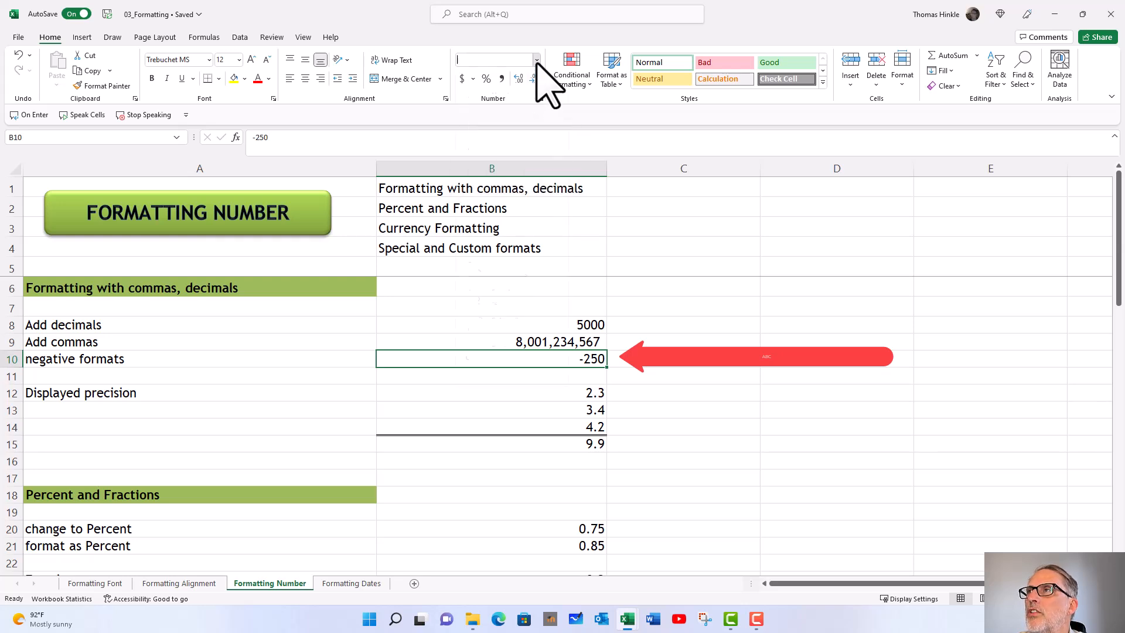
{"action": "left_click", "coordinate": [537, 60]}
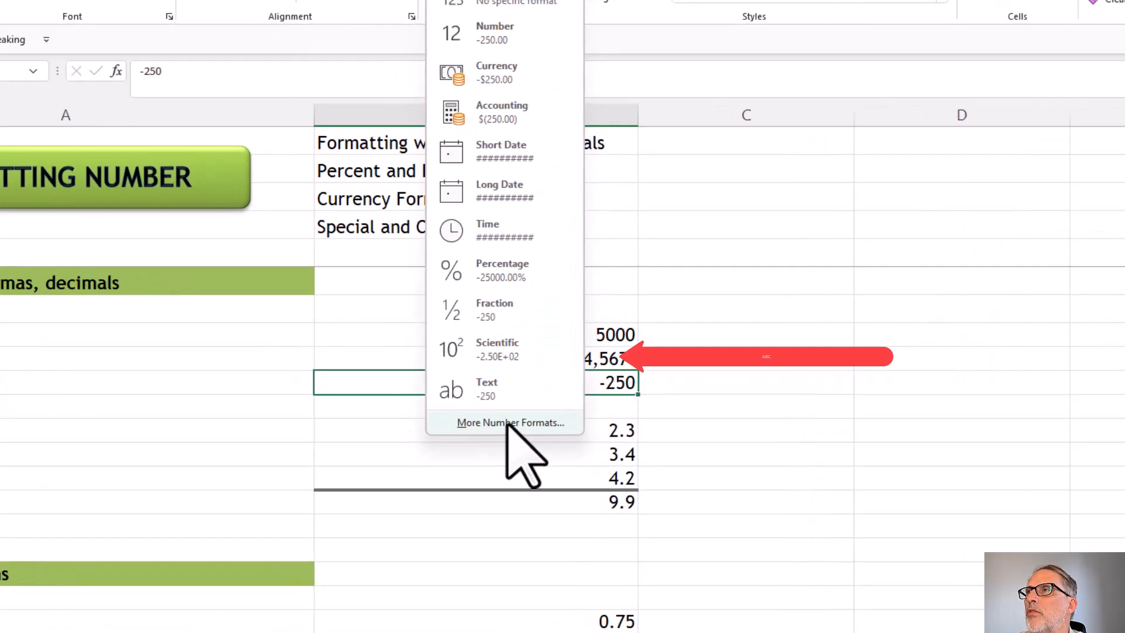
{"action": "left_click", "coordinate": [515, 388]}
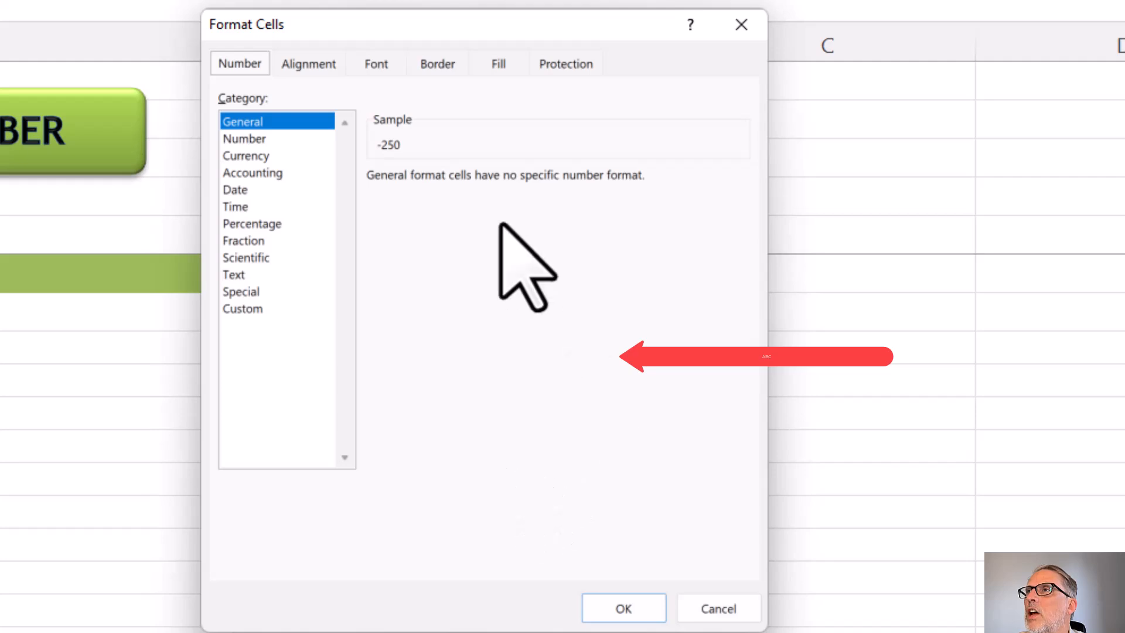
{"action": "left_click_drag", "start_coordinate": [278, 27], "coordinate": [303, 28]}
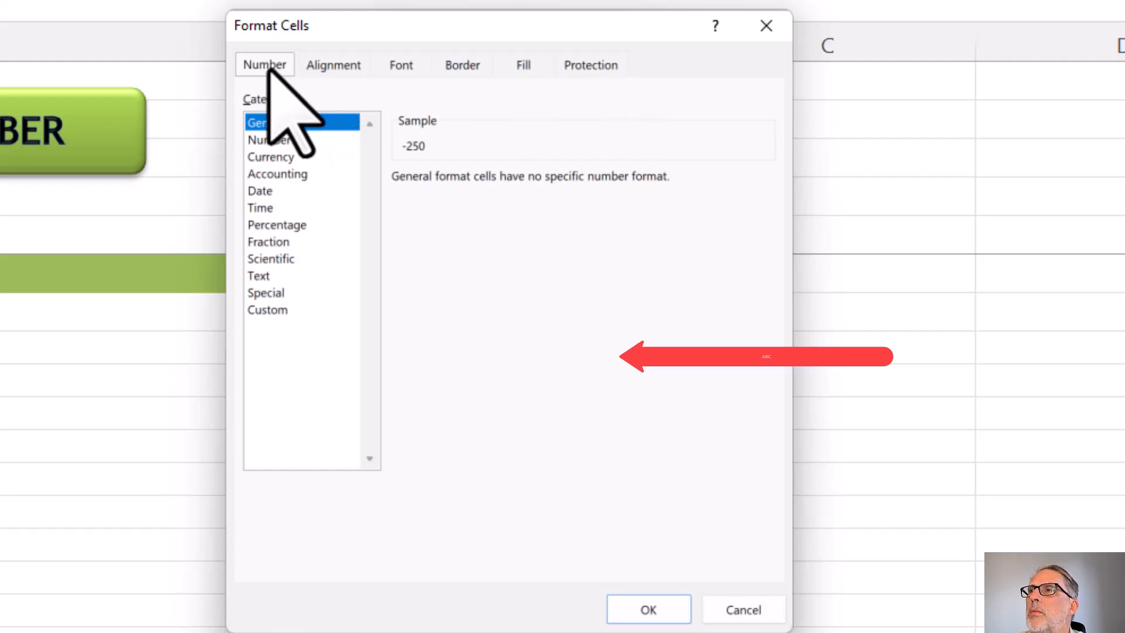
{"action": "left_click", "coordinate": [265, 311]}
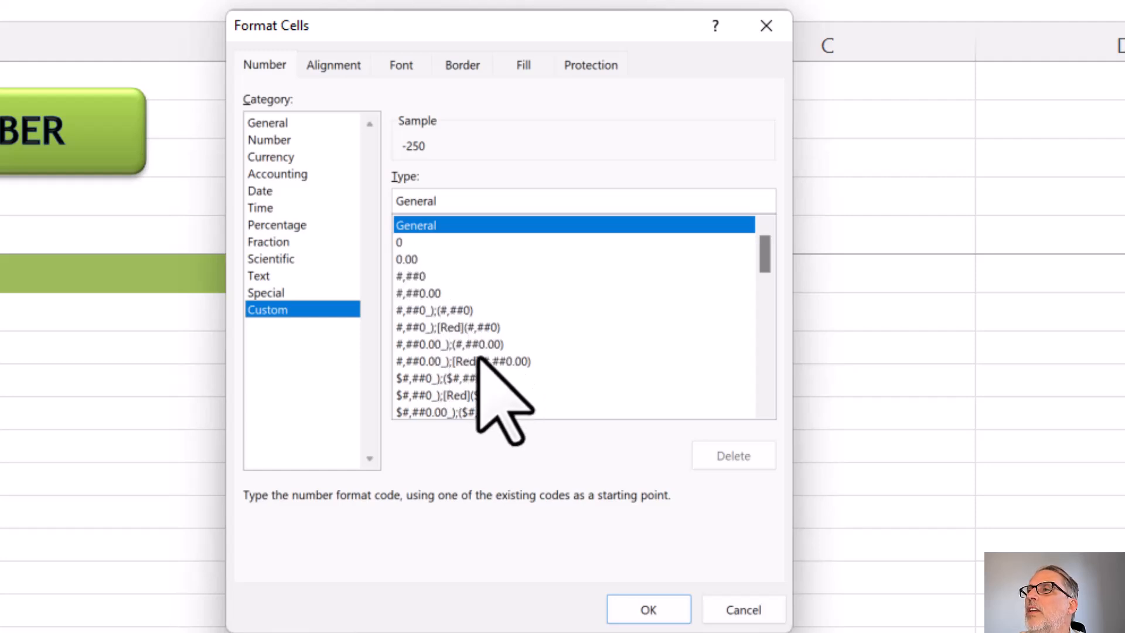
{"action": "left_click", "coordinate": [454, 328]}
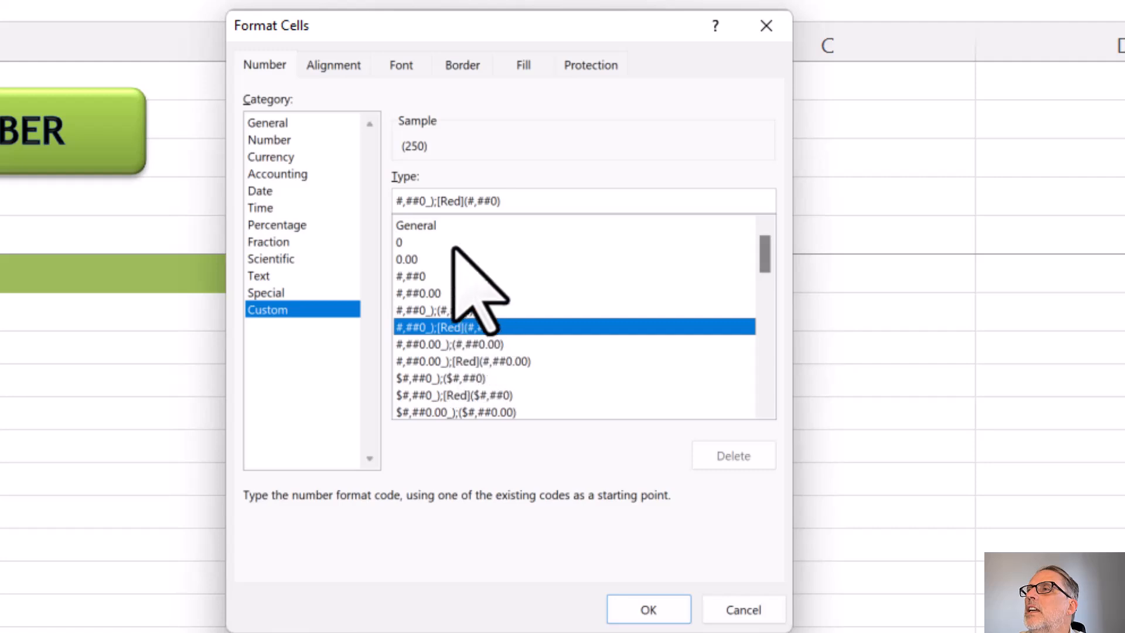
{"action": "left_click", "coordinate": [643, 611]}
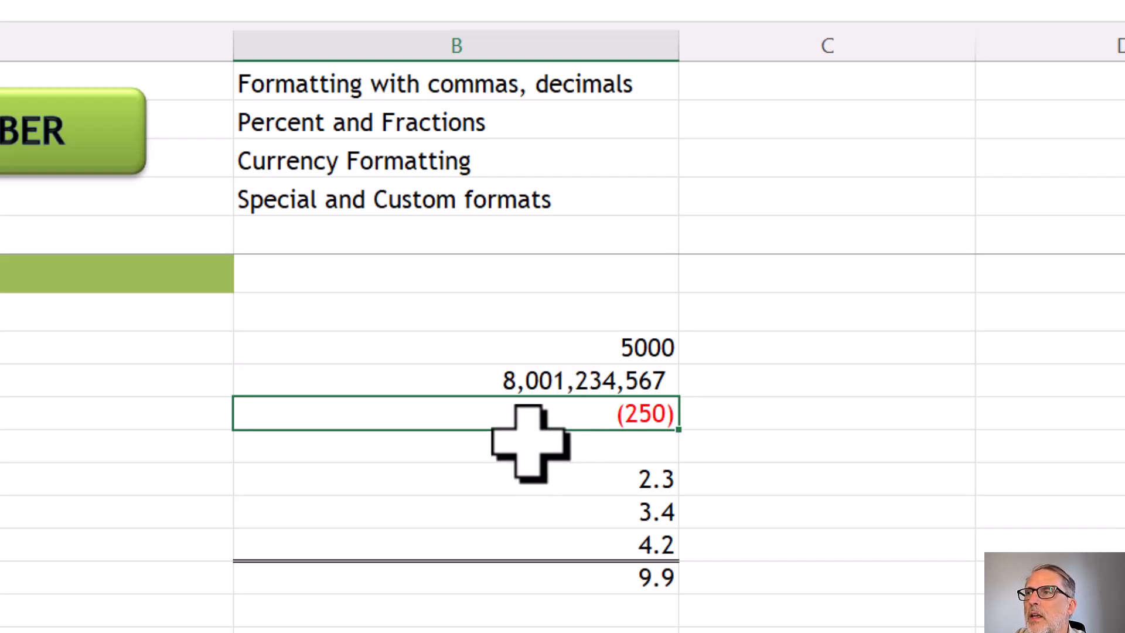
{"action": "scroll", "coordinate": [530, 444], "scroll_direction": "down", "scroll_amount": 1}
{"action": "scroll", "coordinate": [531, 444], "scroll_direction": "up", "scroll_amount": 1}
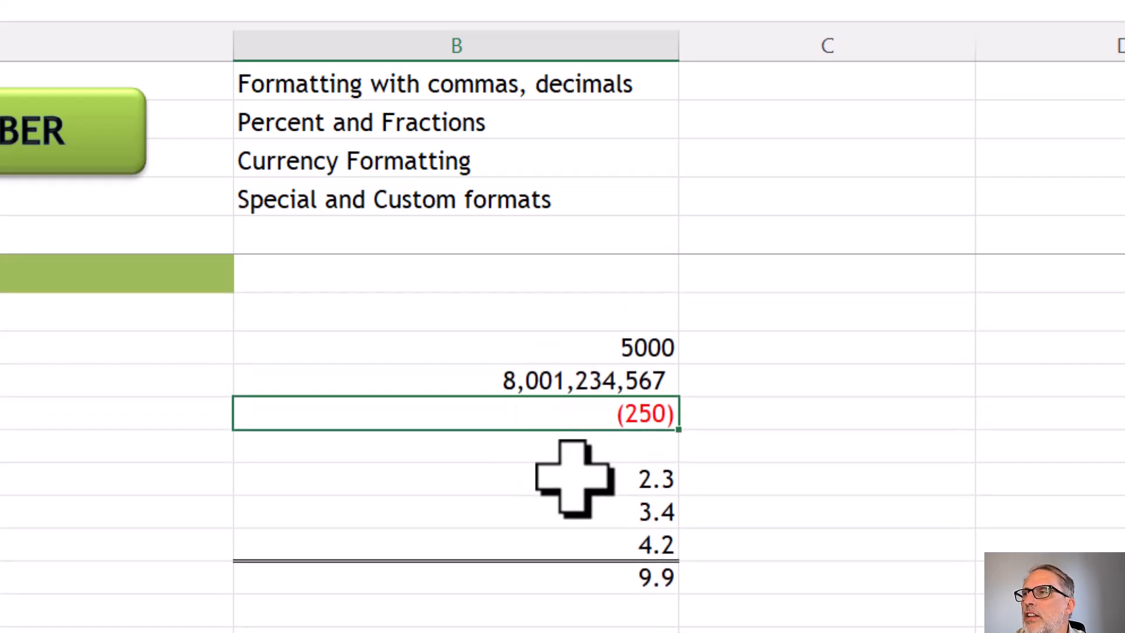
- Reduce the displayed precision of the numbers and their sum in B12:B15 to zero decimals
{"action": "left_click_drag", "start_coordinate": [573, 473], "coordinate": [564, 581]}
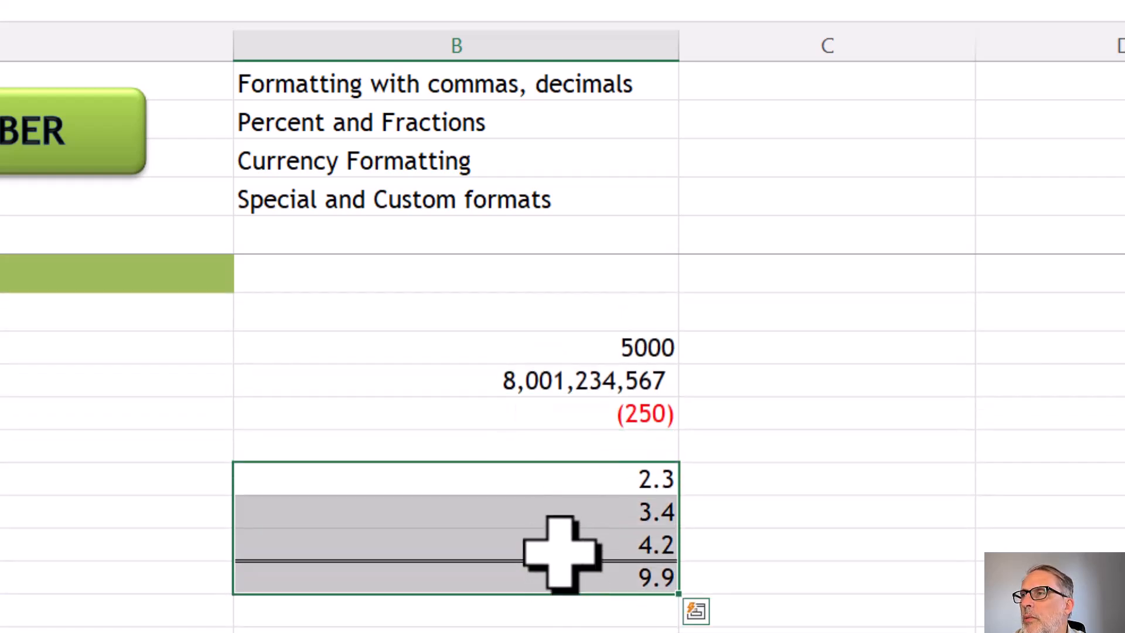
{"action": "left_click", "coordinate": [590, 480]}
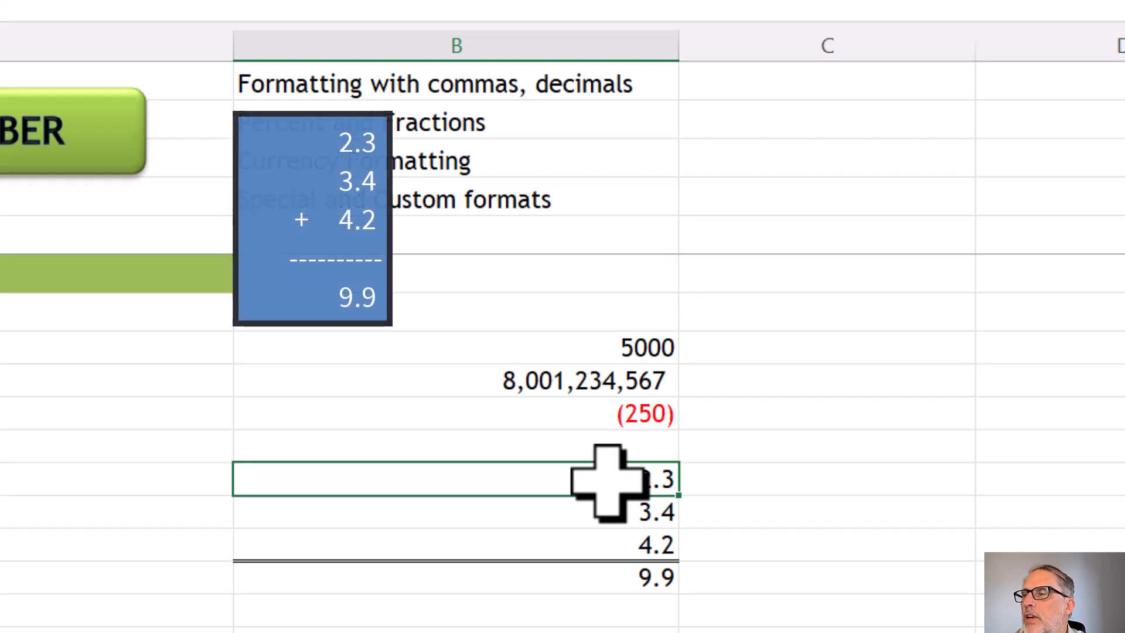
{"action": "left_click", "coordinate": [535, 514]}
{"action": "left_click", "coordinate": [538, 542]}
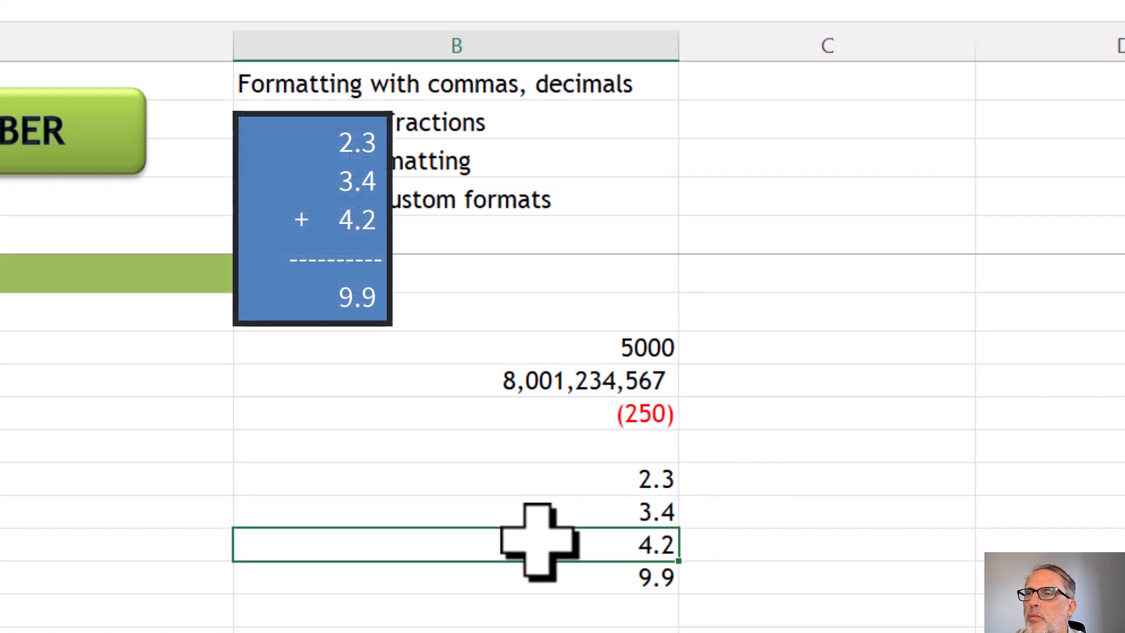
{"action": "left_click", "coordinate": [521, 487]}
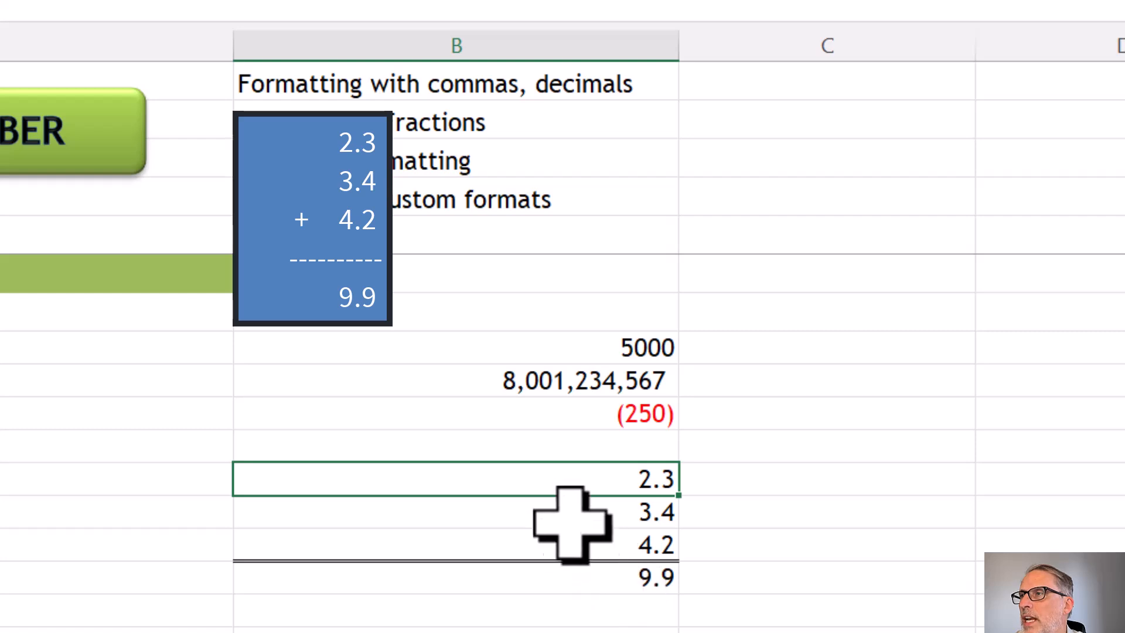
{"action": "left_click_drag", "start_coordinate": [553, 477], "coordinate": [579, 580]}
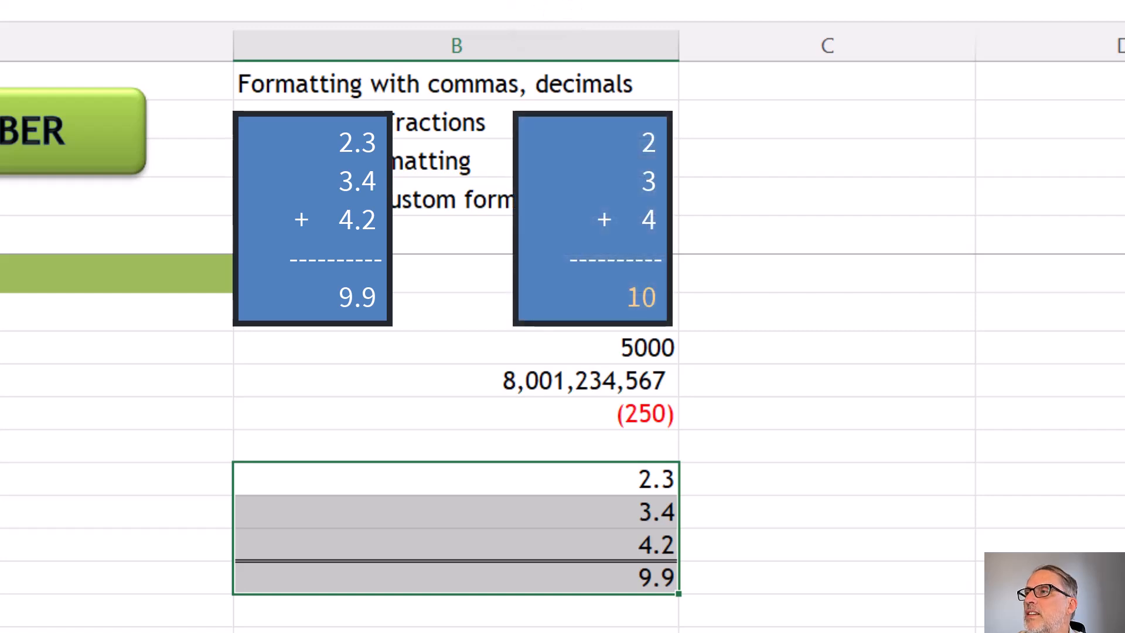
{"action": "left_click", "coordinate": [527, 1]}
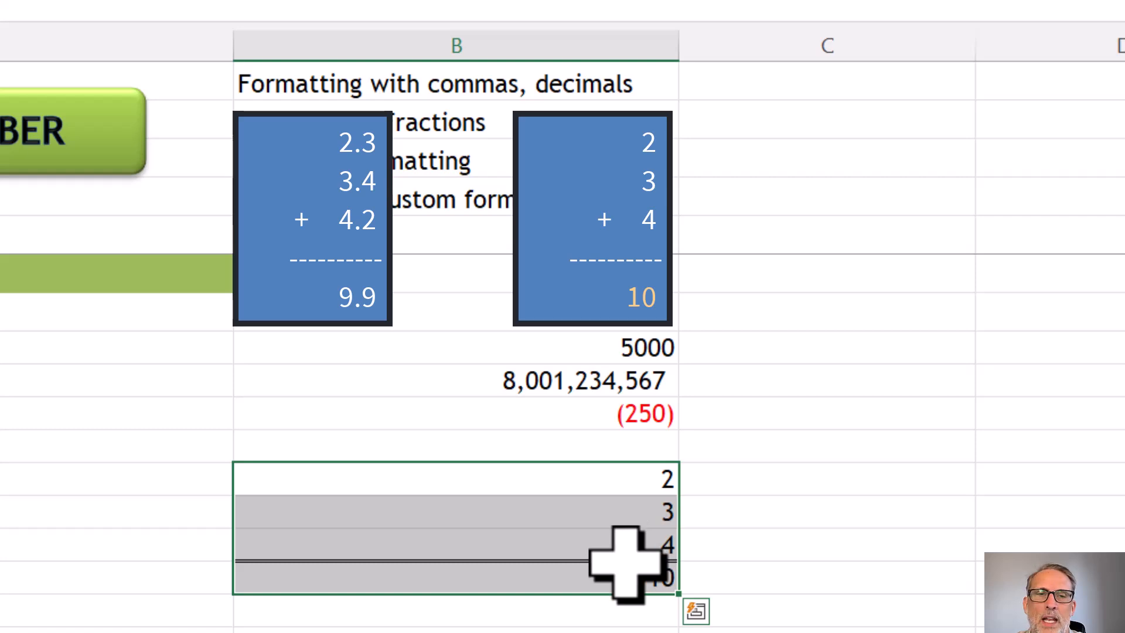
- Inspect the stored values and the sum formula behind the rounded numbers in B13:B15
{"action": "left_click", "coordinate": [572, 518]}
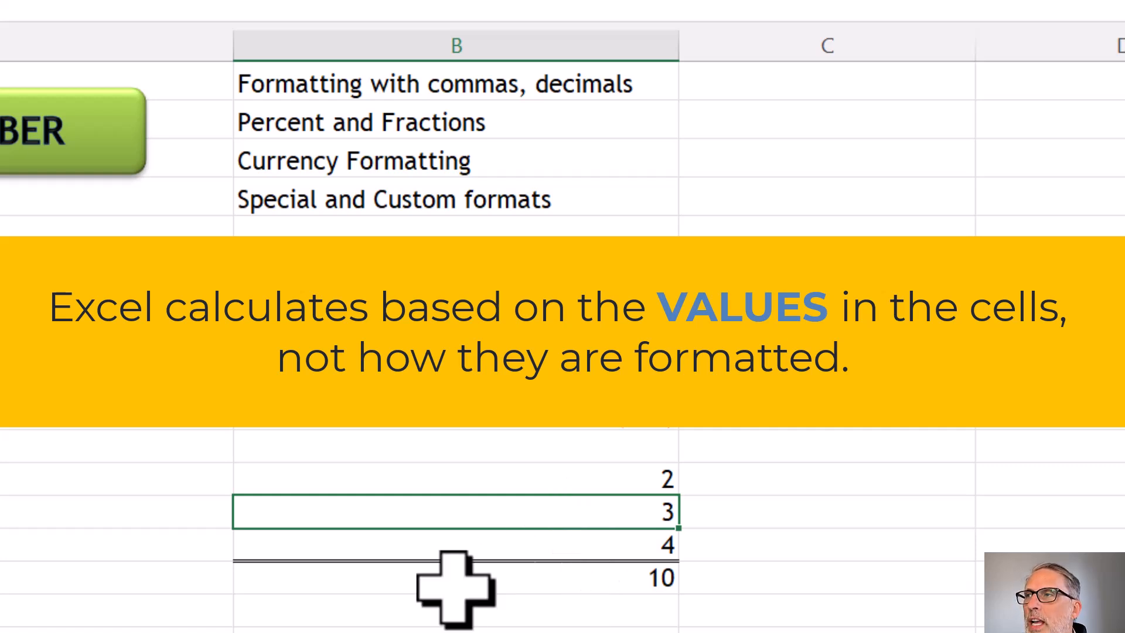
{"action": "left_click", "coordinate": [392, 545]}
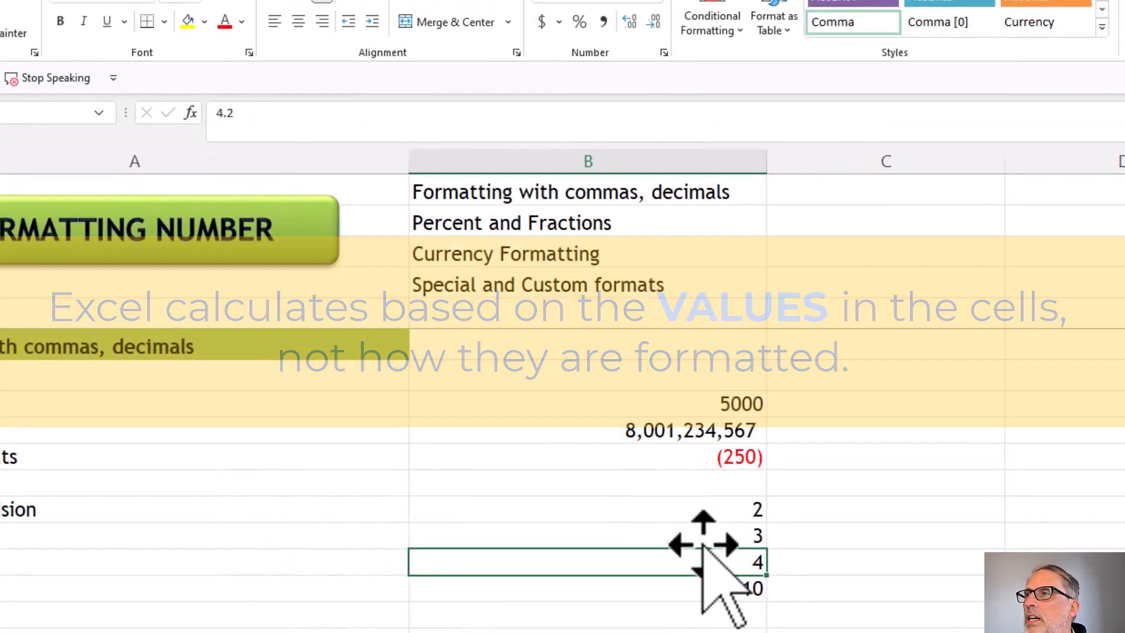
{"action": "left_click", "coordinate": [645, 590]}
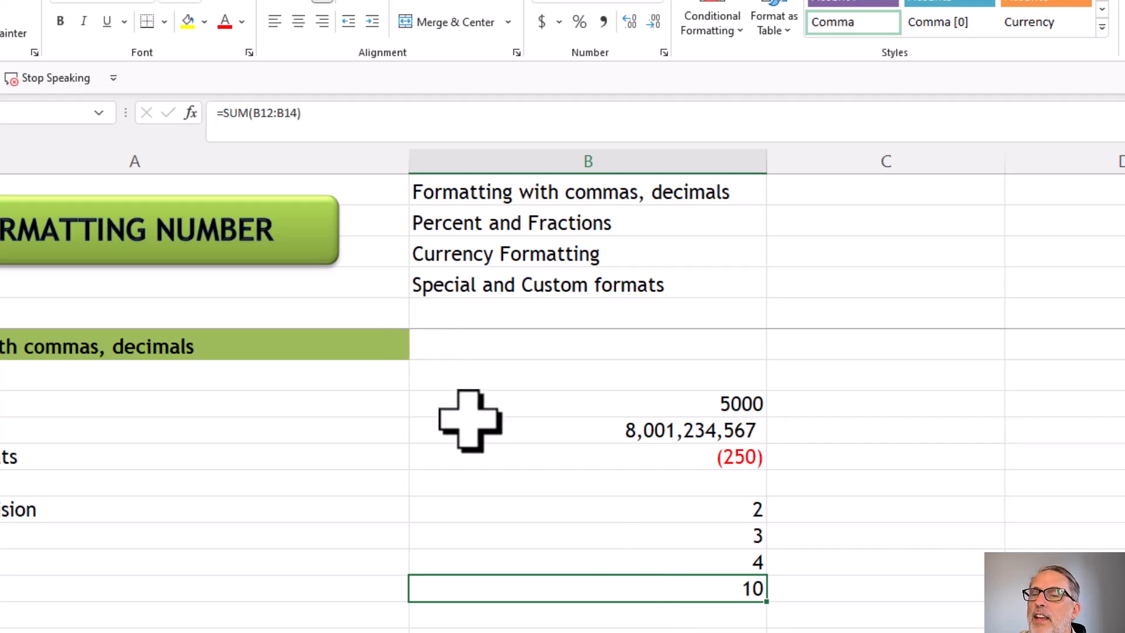
- Restore one displayed decimal place for the numbers and their sum in B12:B15
{"action": "left_click", "coordinate": [518, 509]}
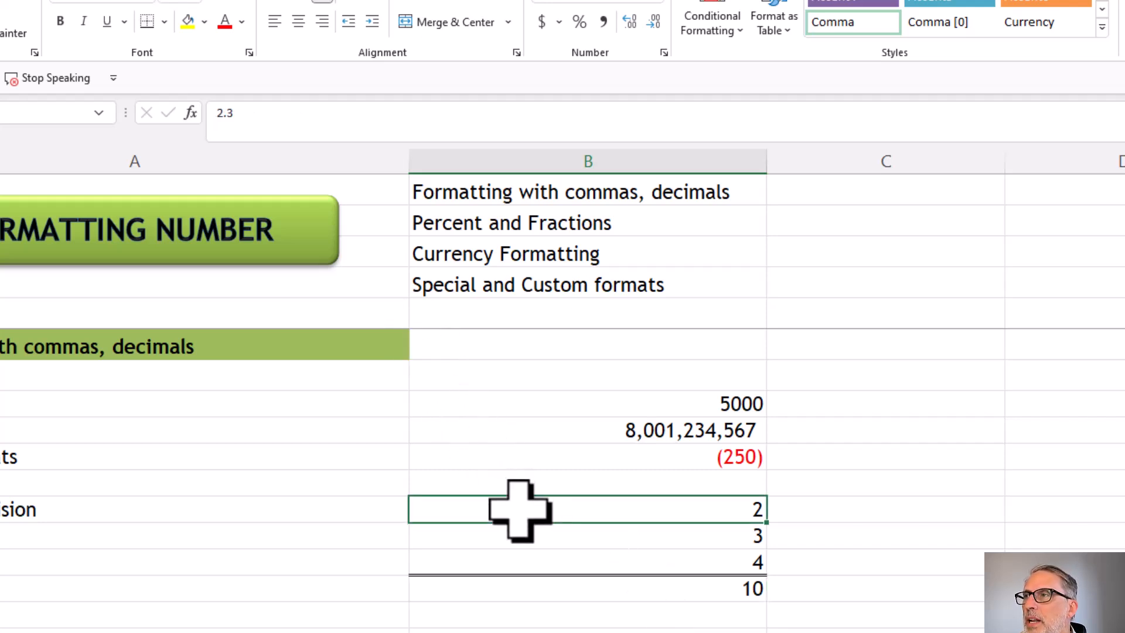
{"action": "left_click_drag", "start_coordinate": [573, 515], "coordinate": [573, 590]}
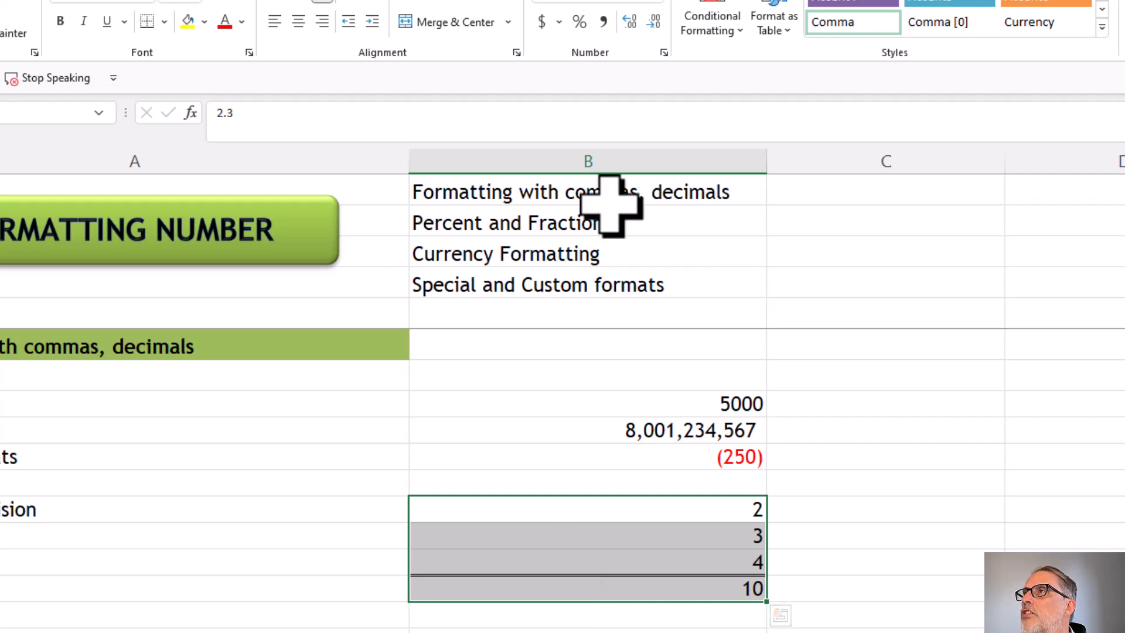
{"action": "left_click", "coordinate": [628, 19]}
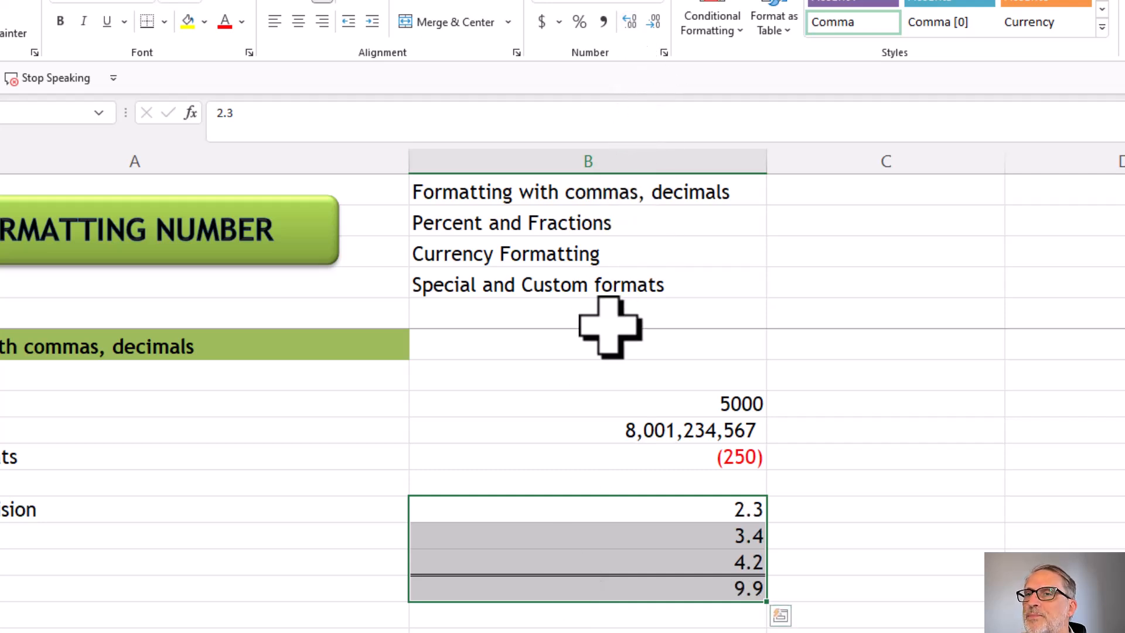
- Format the two values in B20 and B21 of the Percent and Fractions section as percentages
{"action": "scroll", "coordinate": [610, 326], "scroll_direction": "down", "scroll_amount": 2}
{"action": "scroll", "coordinate": [610, 327], "scroll_direction": "down", "scroll_amount": 2}
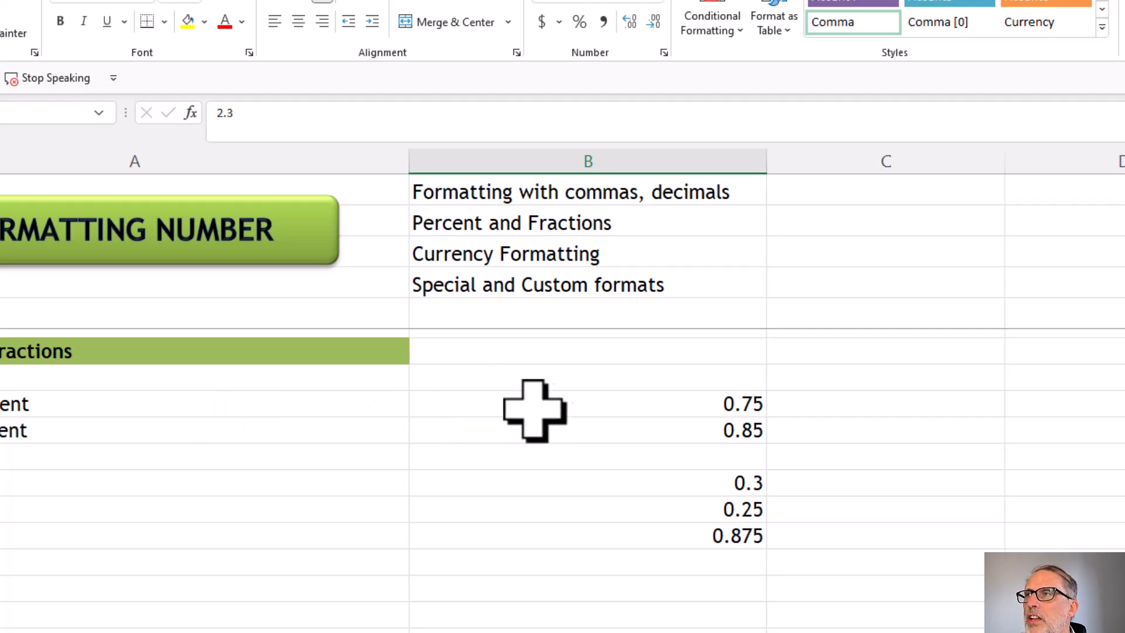
{"action": "left_click", "coordinate": [655, 404]}
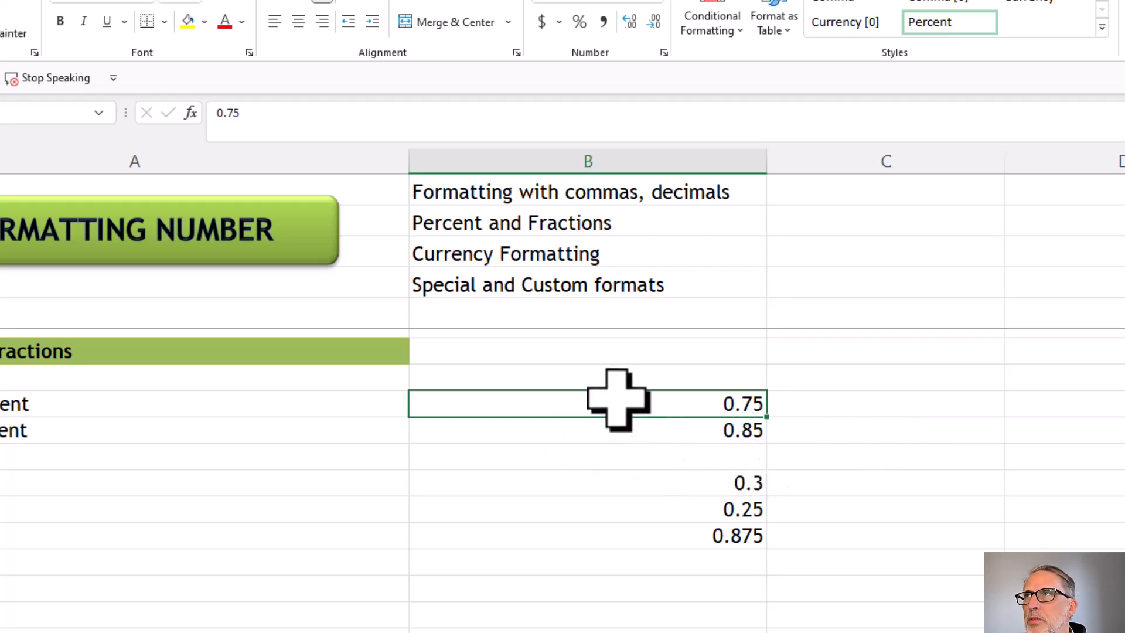
{"action": "left_click", "coordinate": [580, 22]}
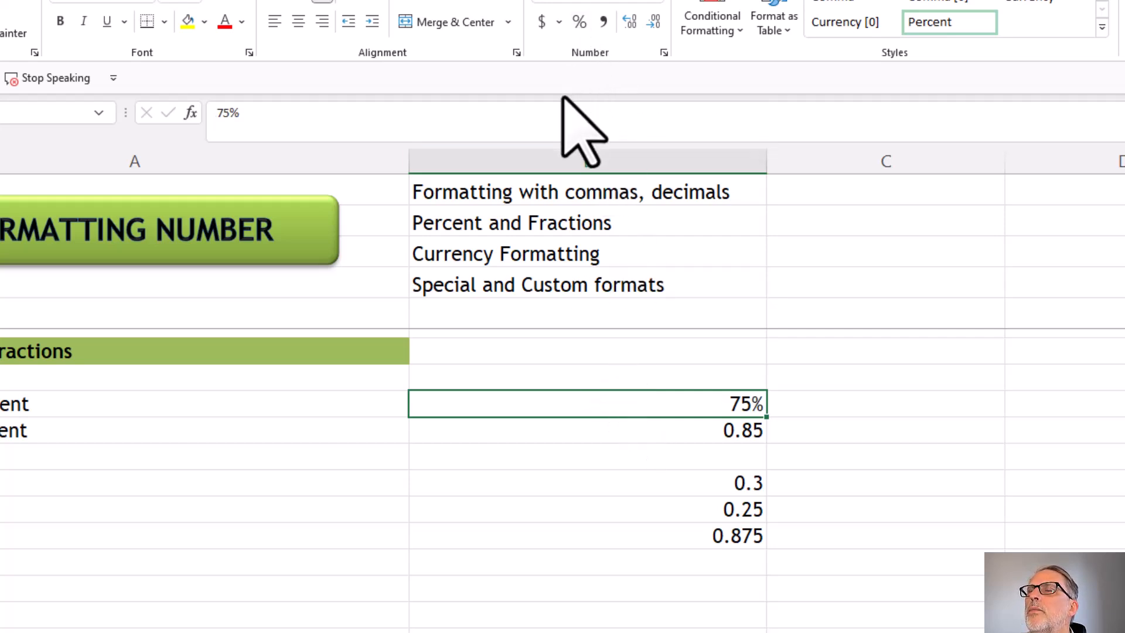
{"action": "left_click", "coordinate": [668, 434]}
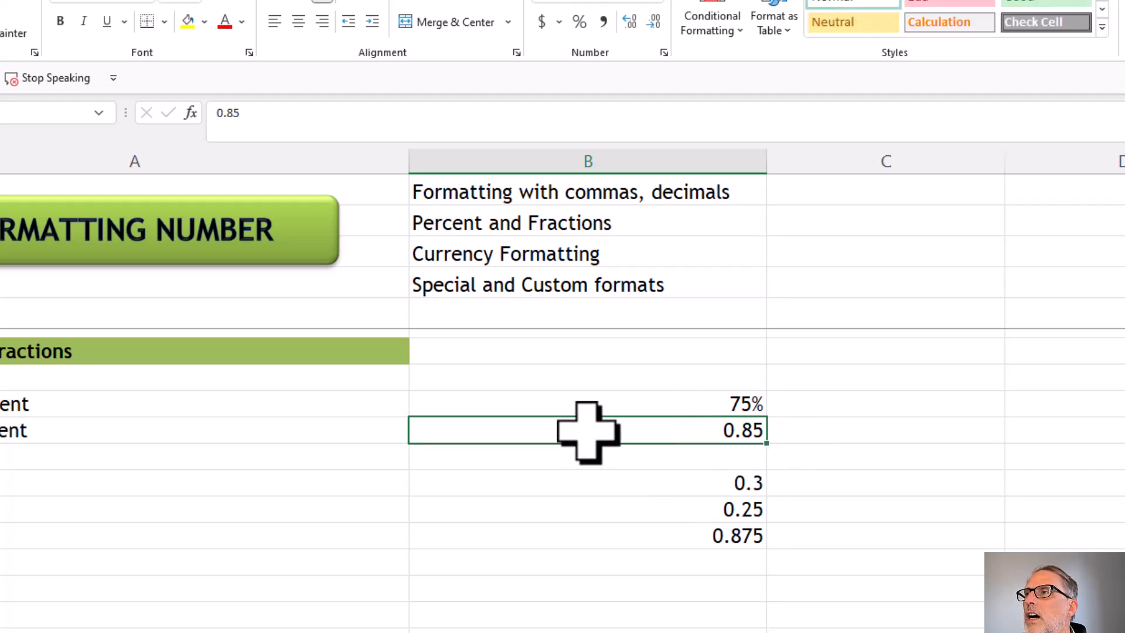
{"action": "left_click", "coordinate": [579, 22]}
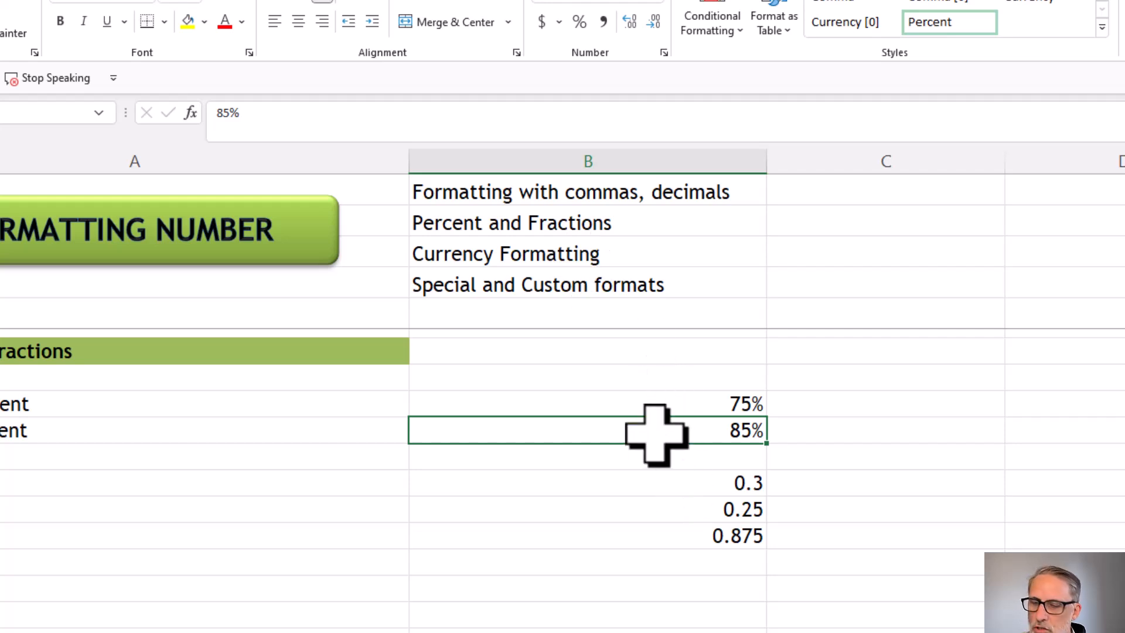
- Replace the percentage in B21 with 95 and reselect the cell
{"action": "type", "text": "95"}
{"action": "key", "text": "Return"}
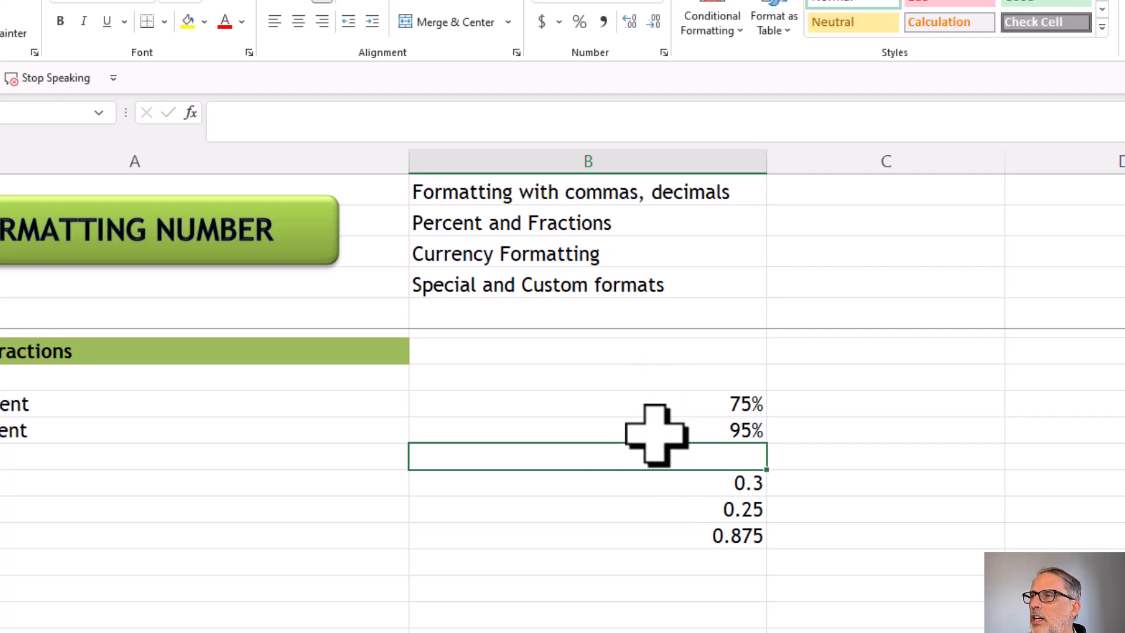
{"action": "left_click", "coordinate": [613, 434]}
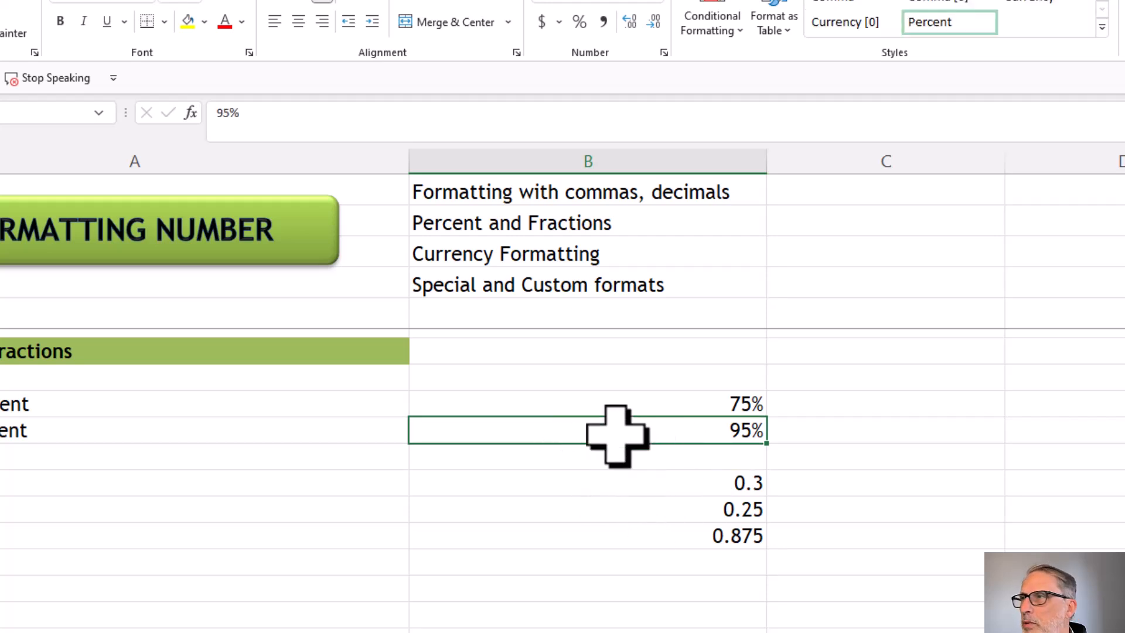
- Format the 0.3 value in B23 as a Fraction
{"action": "left_click", "coordinate": [610, 483]}
{"action": "left_click", "coordinate": [606, 509]}
{"action": "left_click", "coordinate": [594, 535]}
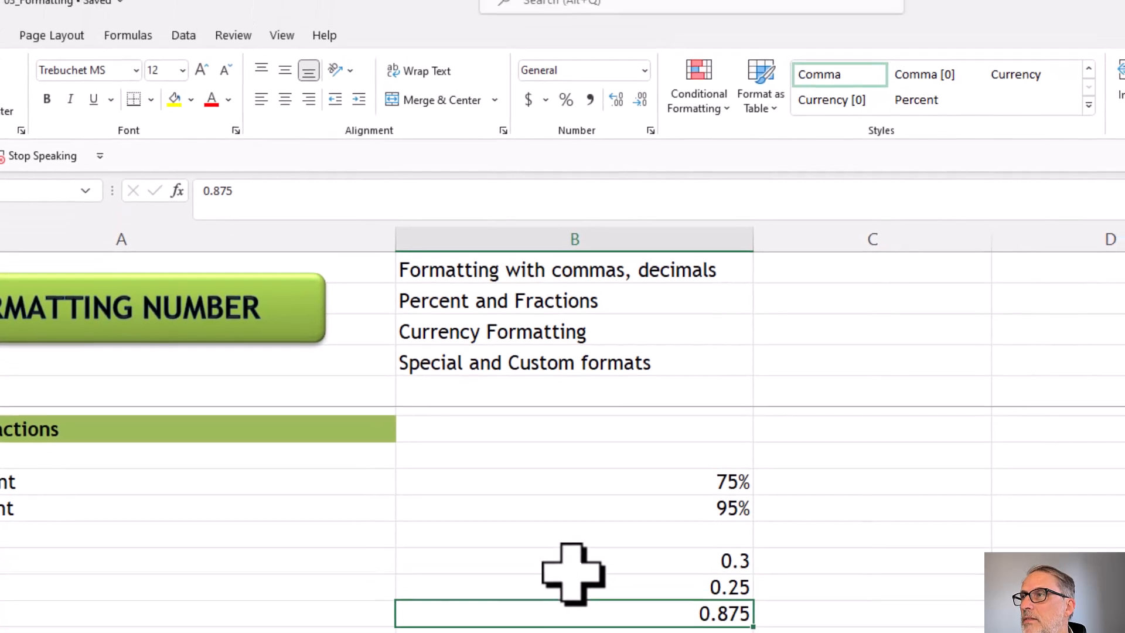
{"action": "left_click", "coordinate": [573, 569]}
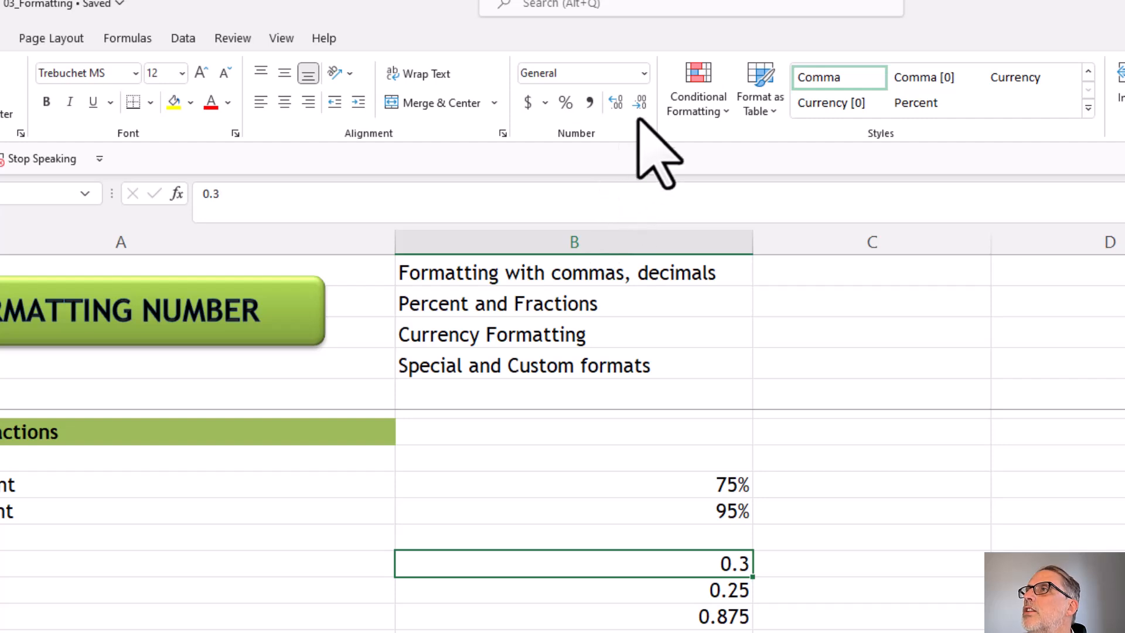
{"action": "left_click", "coordinate": [643, 74]}
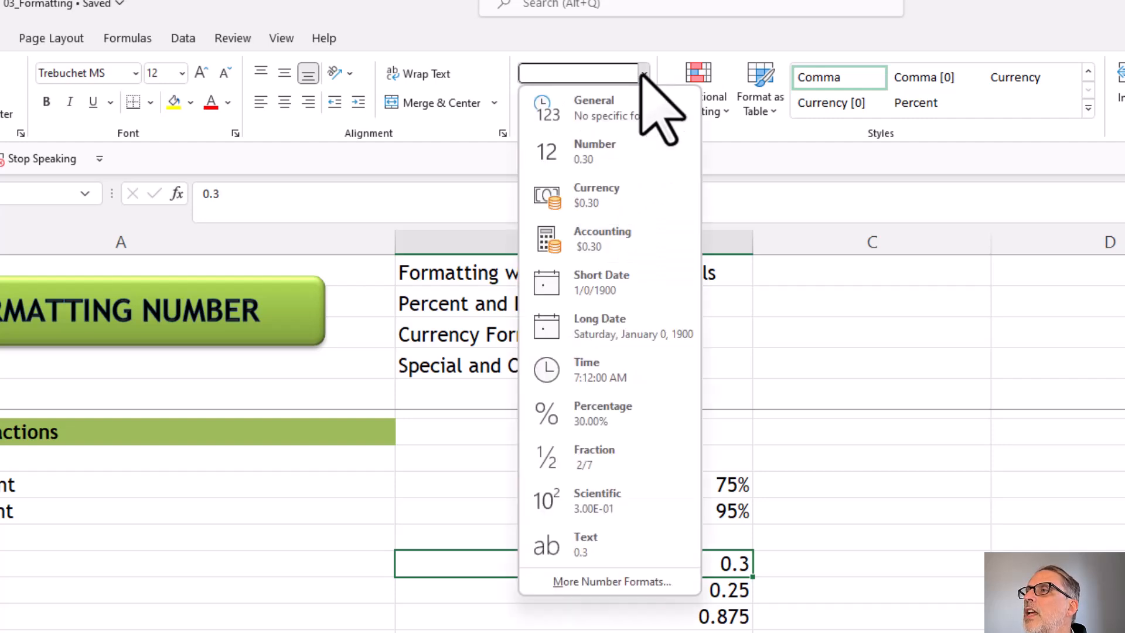
{"action": "left_click", "coordinate": [586, 460]}
- Format the 0.25 value in B24 and the 0.875 value in B25 as fractions
{"action": "left_click", "coordinate": [641, 593]}
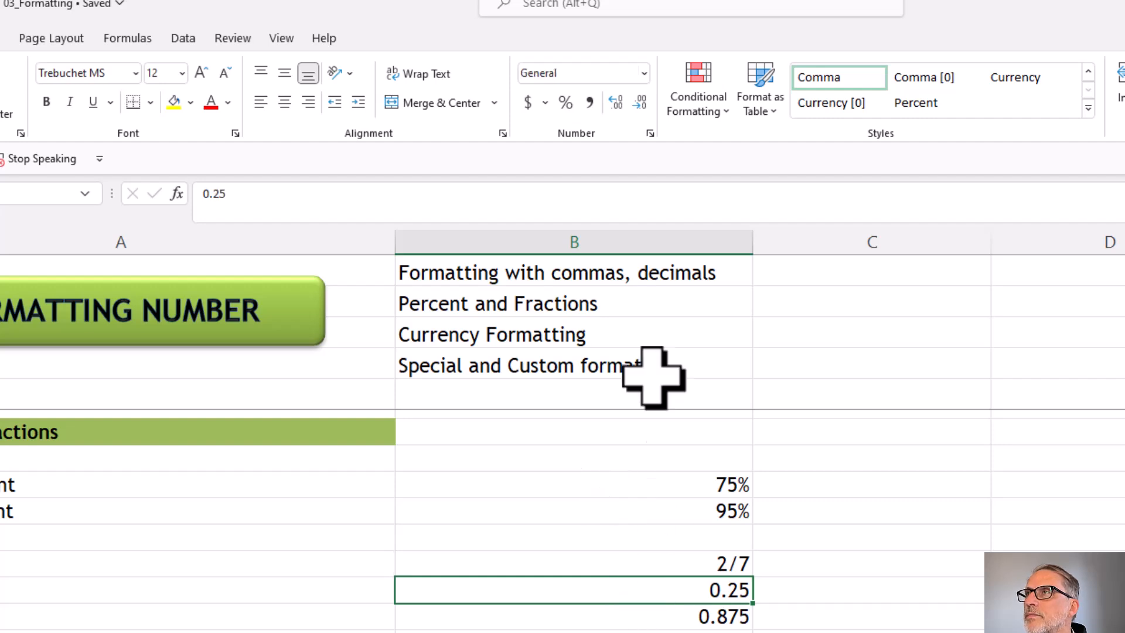
{"action": "left_click", "coordinate": [644, 73]}
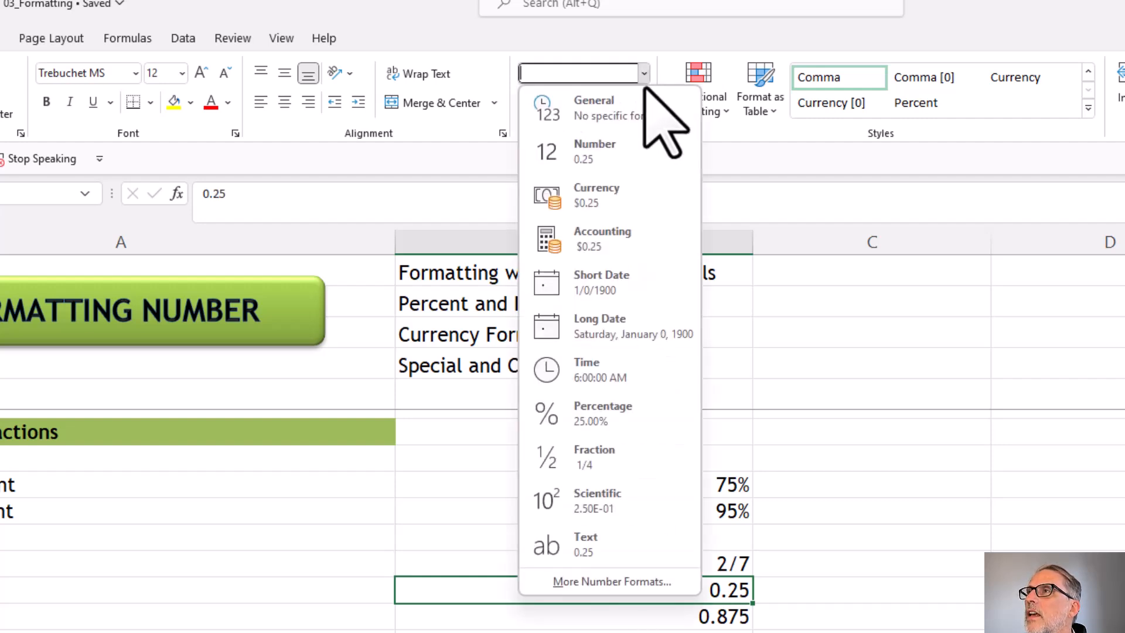
{"action": "left_click", "coordinate": [625, 454]}
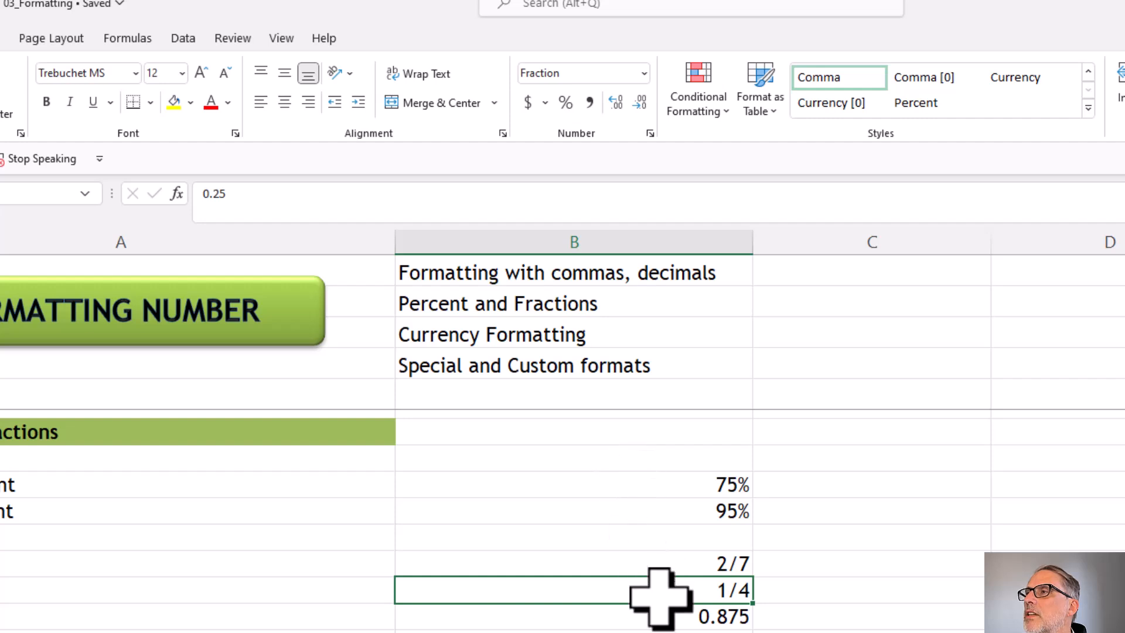
{"action": "left_click", "coordinate": [663, 613]}
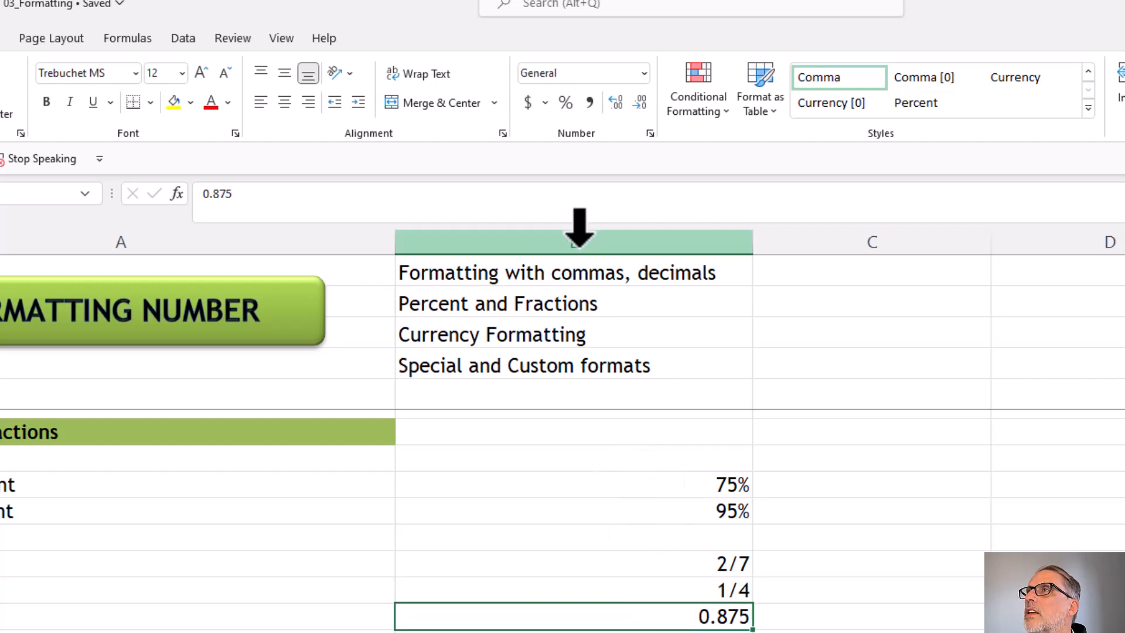
{"action": "left_click", "coordinate": [644, 73]}
{"action": "left_click", "coordinate": [596, 458]}
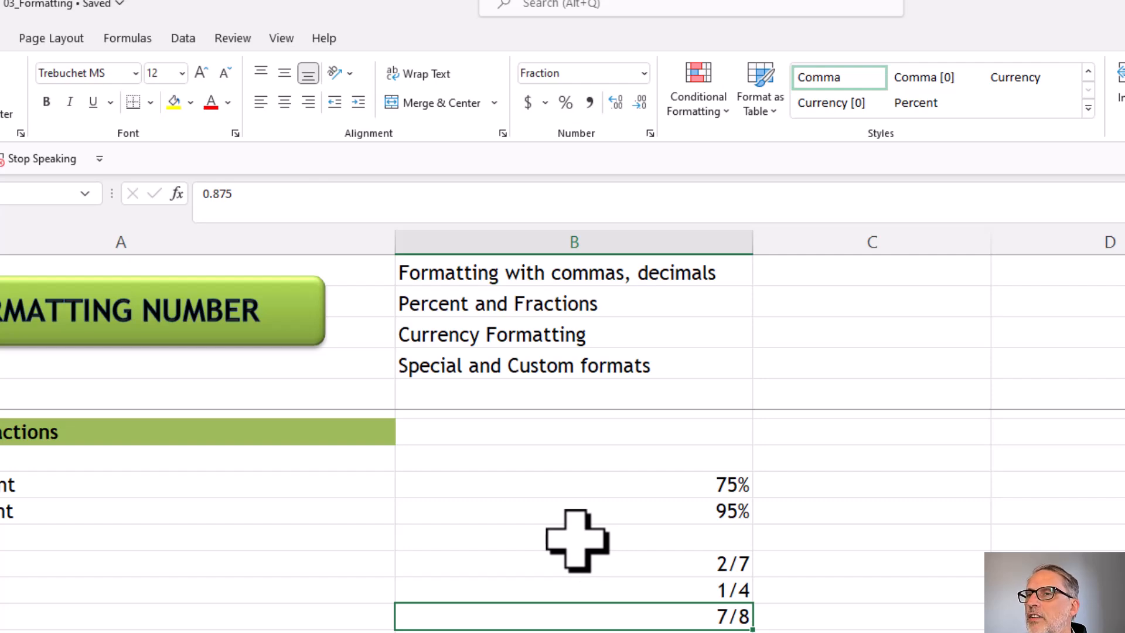
- Apply the US dollar accounting format to the USD amount in B37 of the Currency Formatting section
{"action": "scroll", "coordinate": [577, 540], "scroll_direction": "down", "scroll_amount": 5}
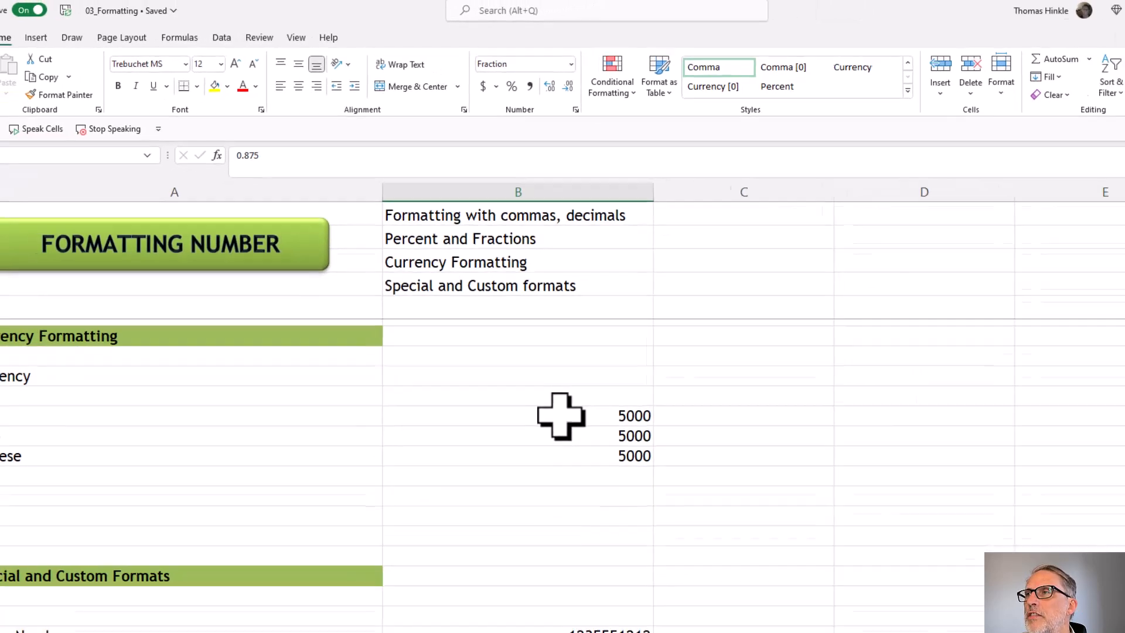
{"action": "left_click", "coordinate": [567, 426]}
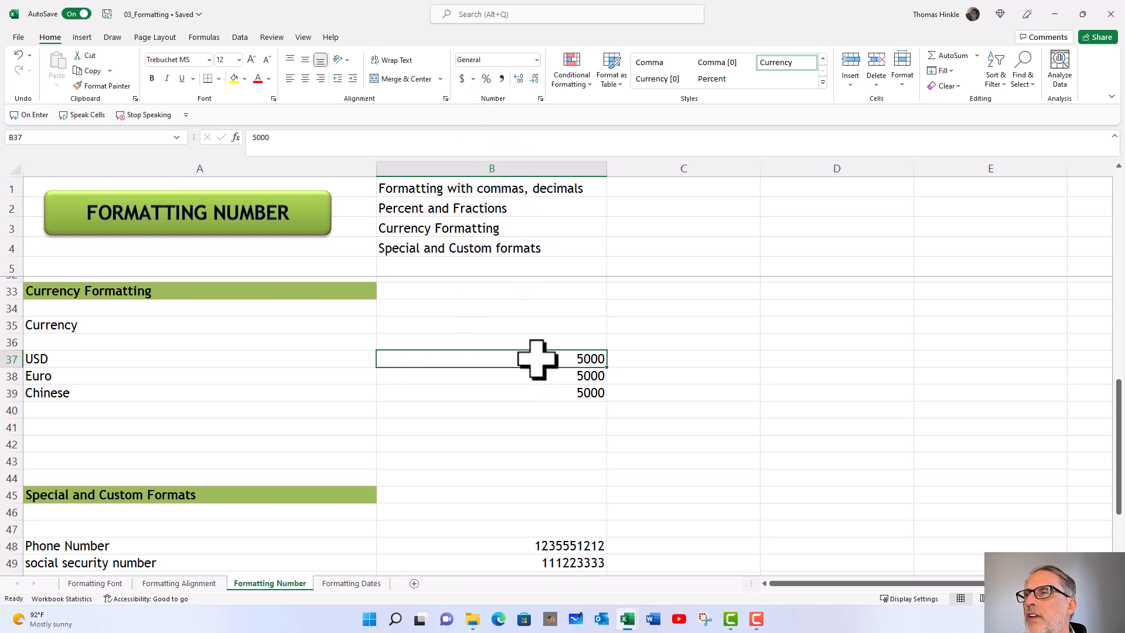
{"action": "left_click", "coordinate": [463, 78]}
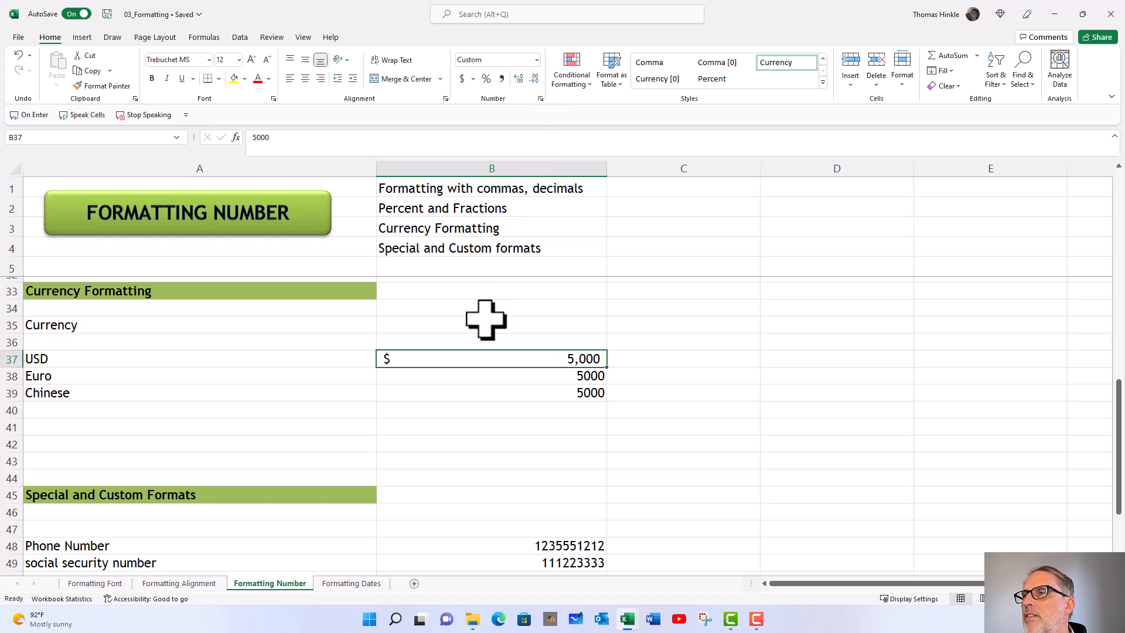
- Apply the Euro accounting format to the Euro amount in B38 and the Chinese (China) format to the Chinese amount in B39
{"action": "left_click", "coordinate": [463, 378]}
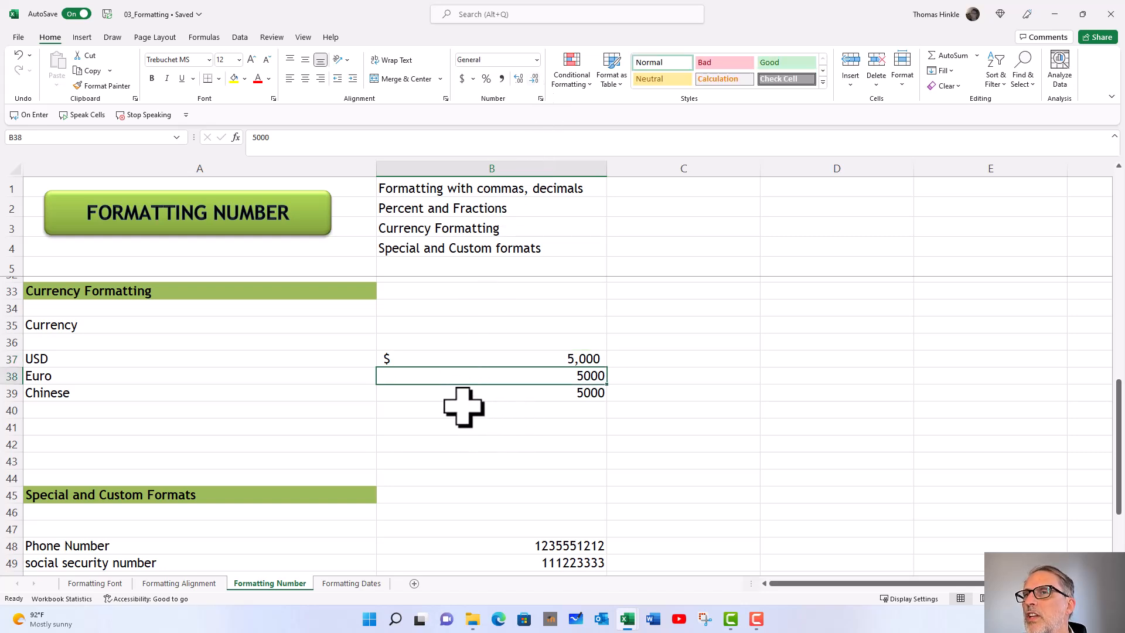
{"action": "left_click", "coordinate": [473, 79]}
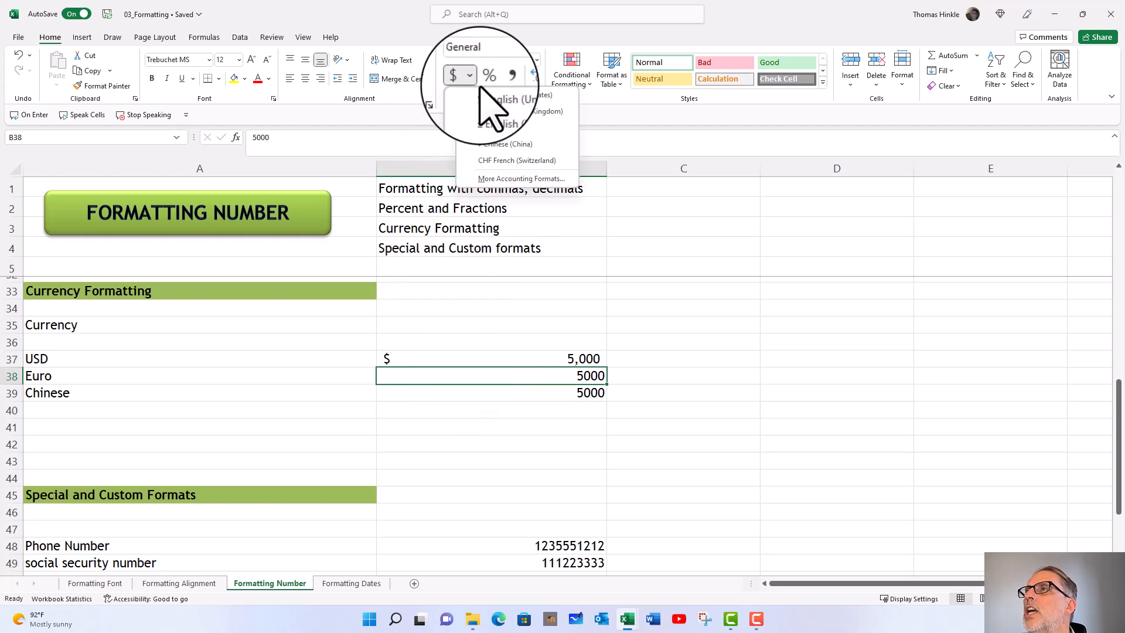
{"action": "left_click", "coordinate": [498, 128]}
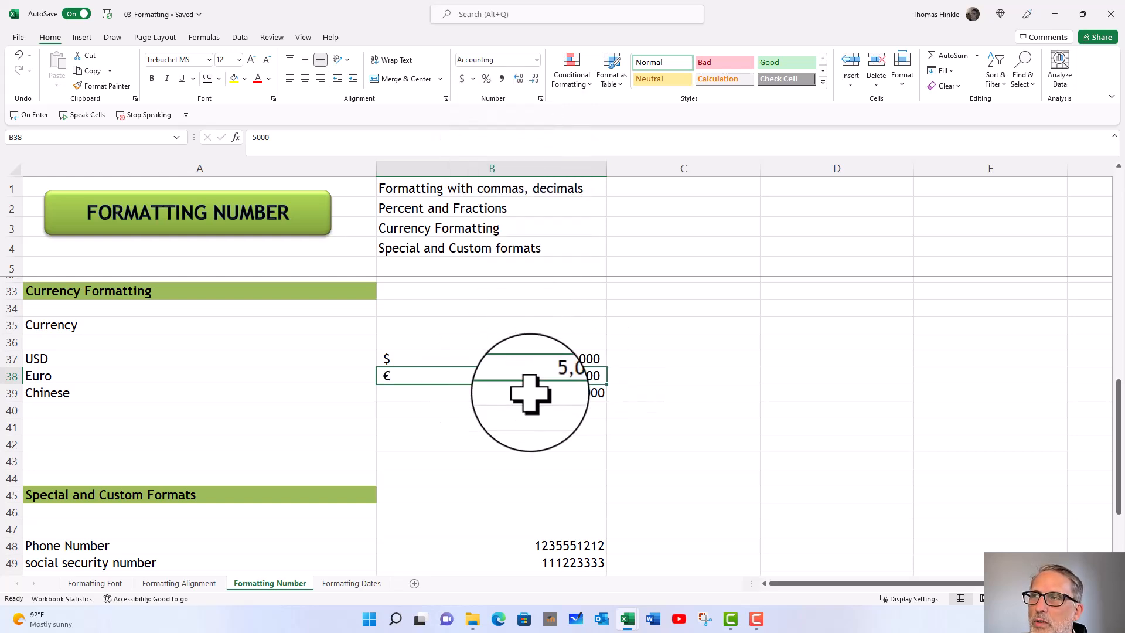
{"action": "left_click", "coordinate": [508, 392]}
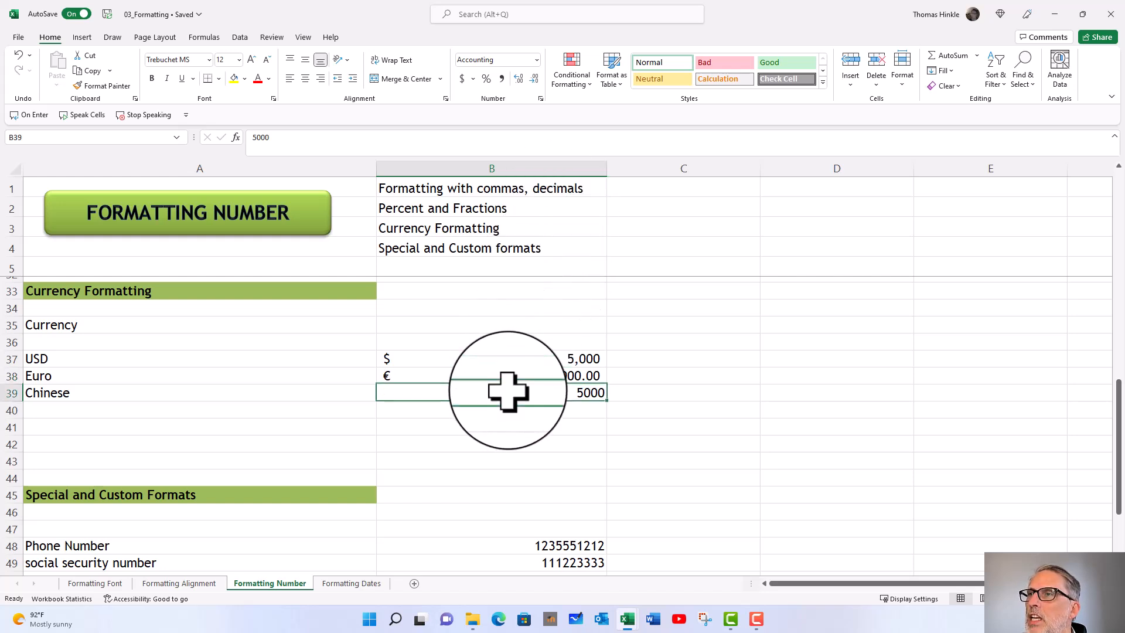
{"action": "left_click", "coordinate": [473, 79]}
{"action": "left_click", "coordinate": [498, 143]}
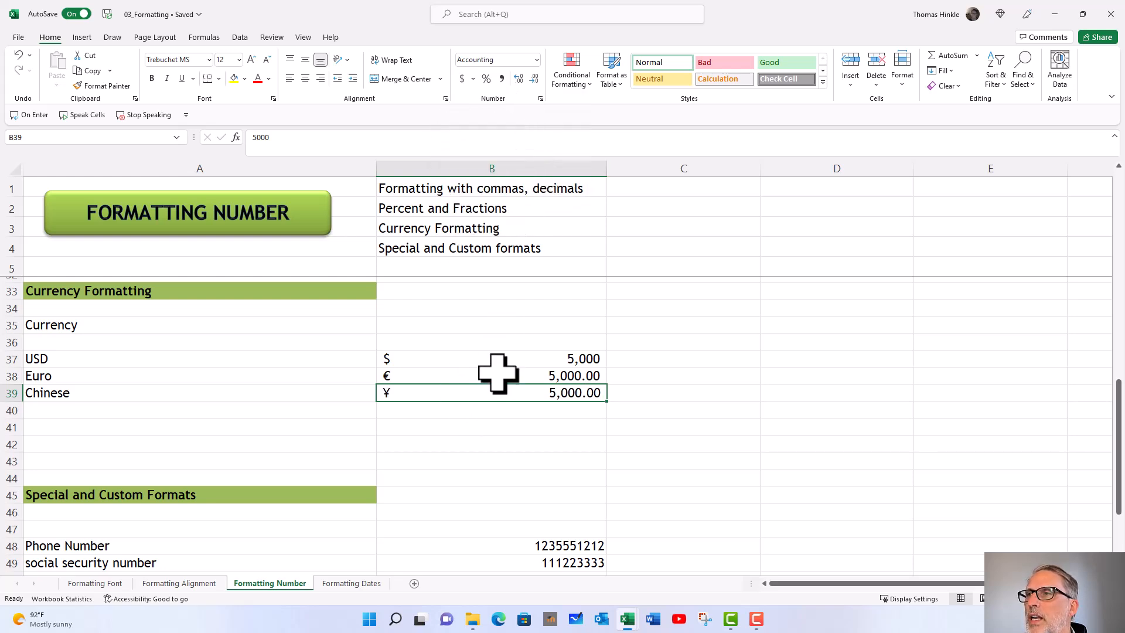
- Inspect the underlying value of the Chinese amount in B39, leaving it as is, and select the USD amount
{"action": "left_click", "coordinate": [441, 394]}
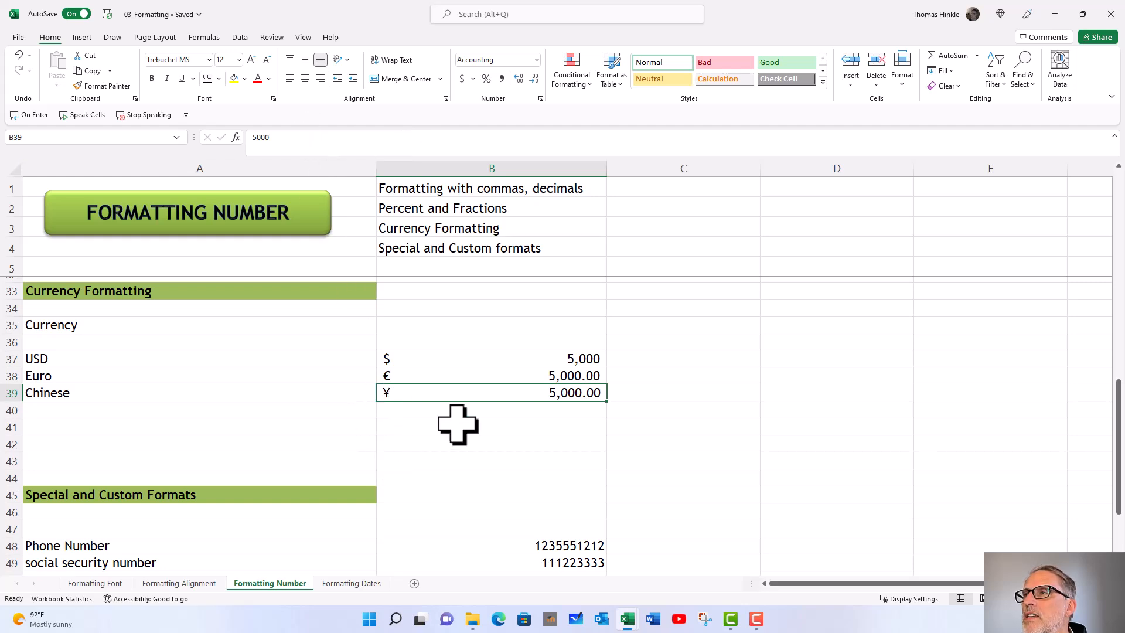
{"action": "left_click", "coordinate": [294, 141]}
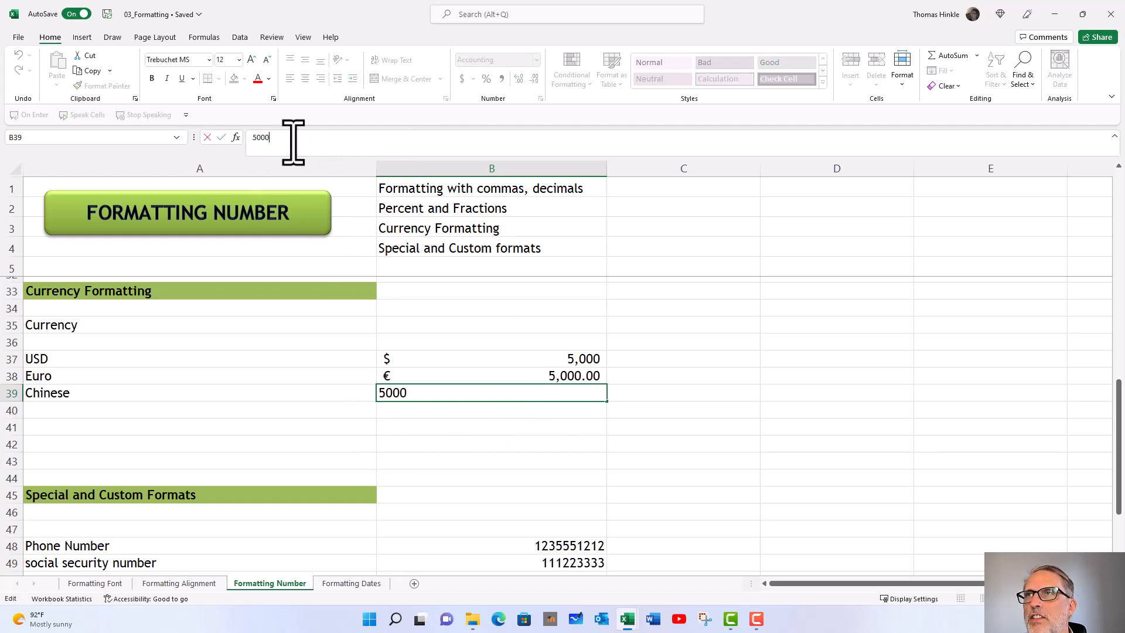
{"action": "left_click", "coordinate": [472, 362]}
- Apply the Special format type Phone Number to the phone number in B48
{"action": "scroll", "coordinate": [473, 367], "scroll_direction": "down", "scroll_amount": 4}
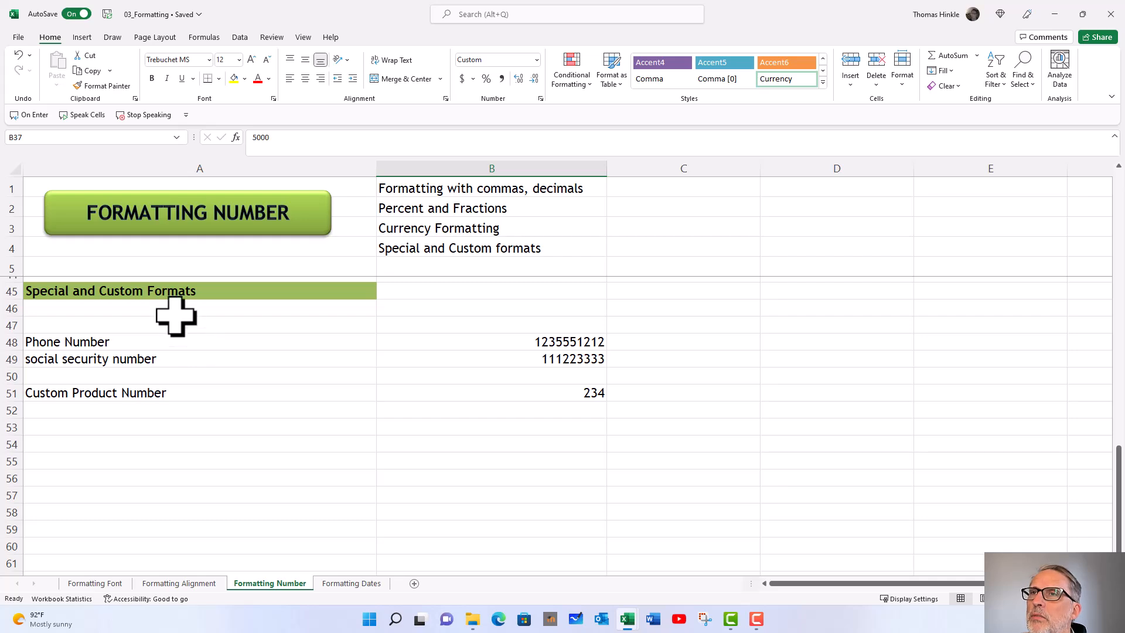
{"action": "left_click", "coordinate": [442, 344]}
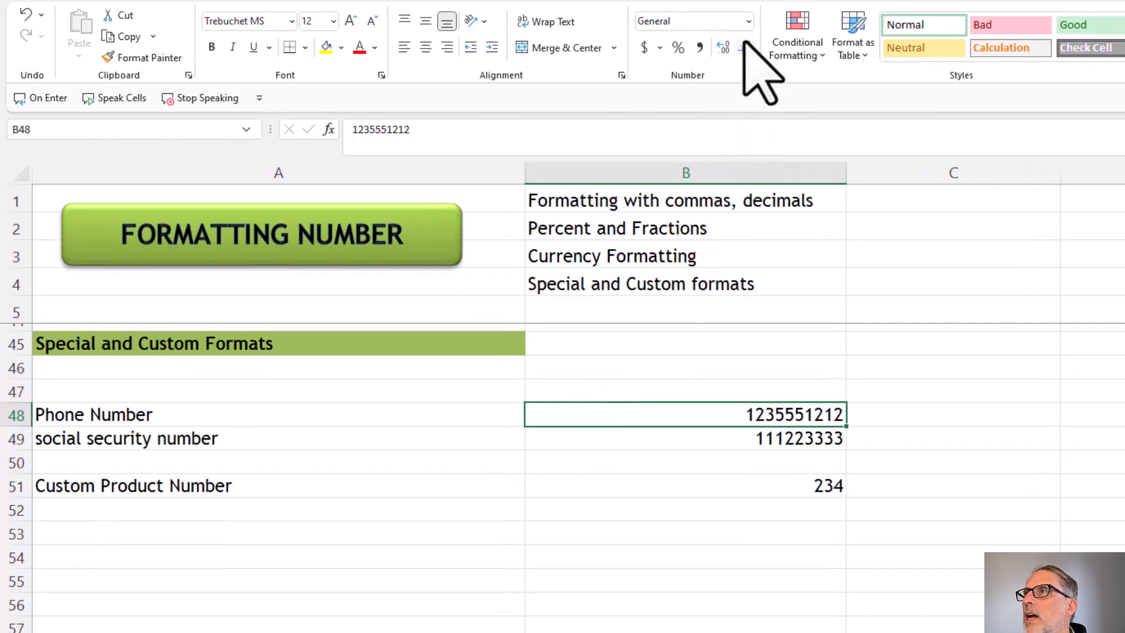
{"action": "left_click", "coordinate": [748, 23]}
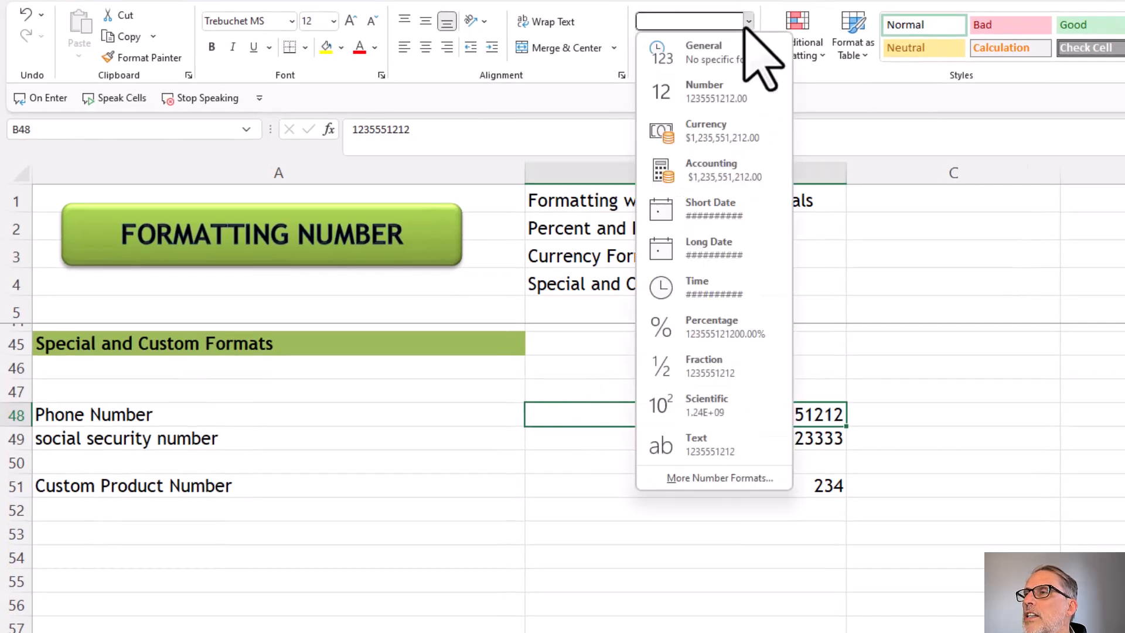
{"action": "left_click", "coordinate": [696, 478]}
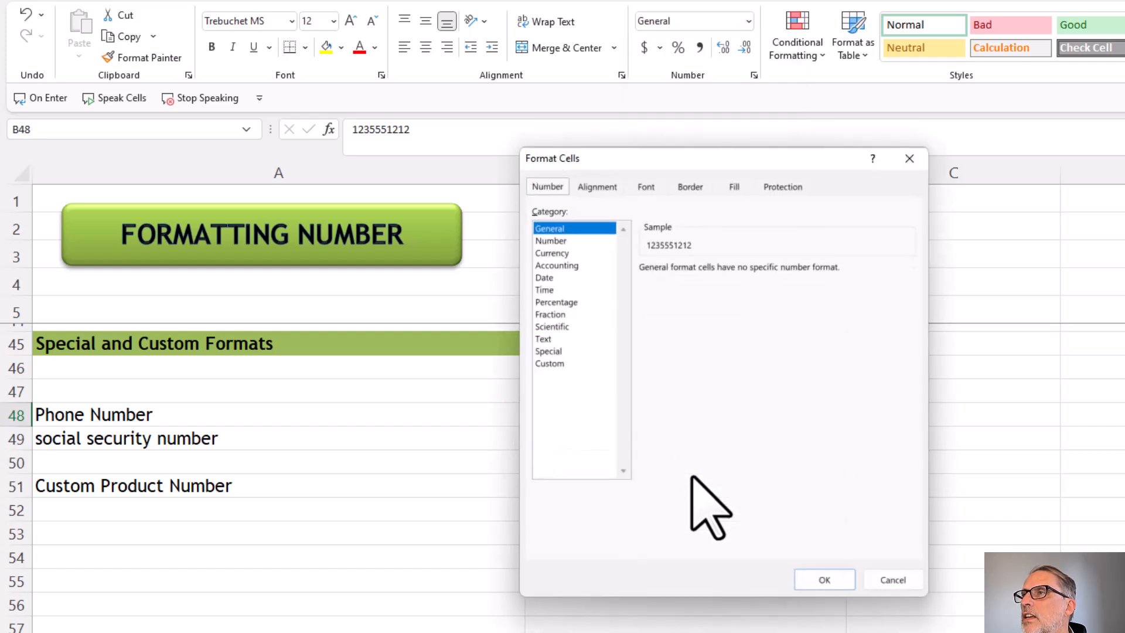
{"action": "left_click", "coordinate": [550, 352]}
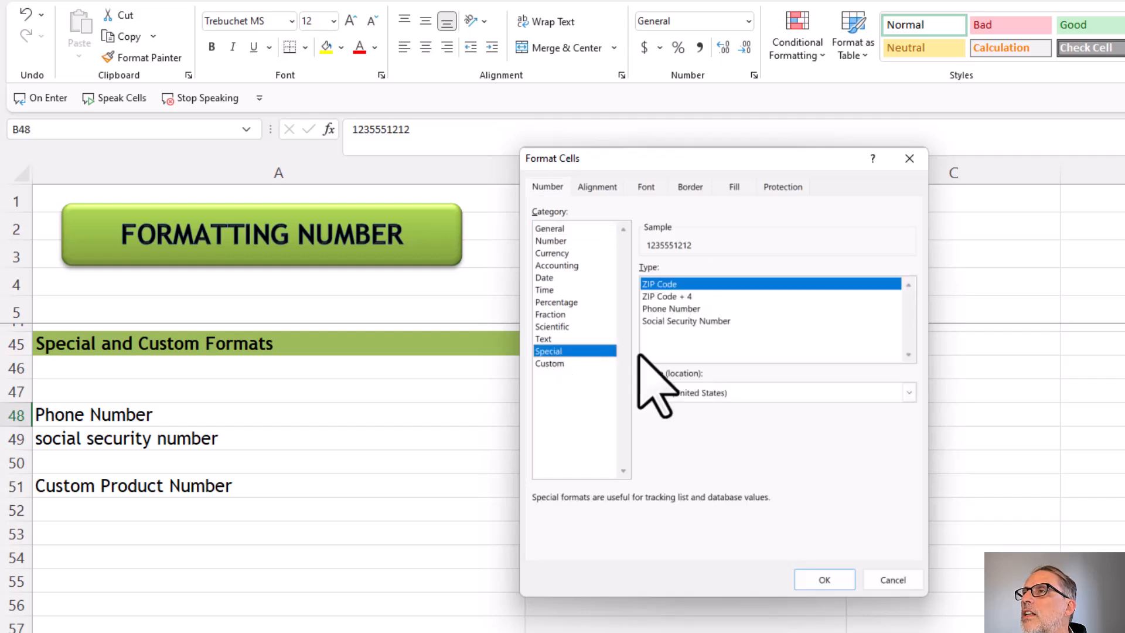
{"action": "left_click", "coordinate": [689, 309]}
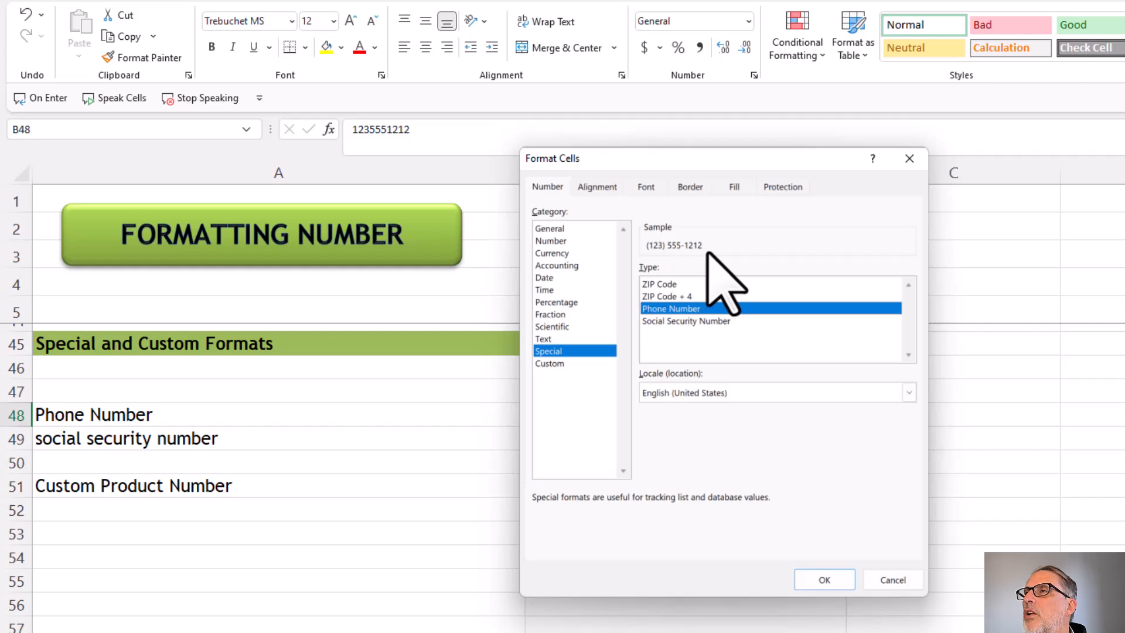
{"action": "left_click", "coordinate": [820, 577]}
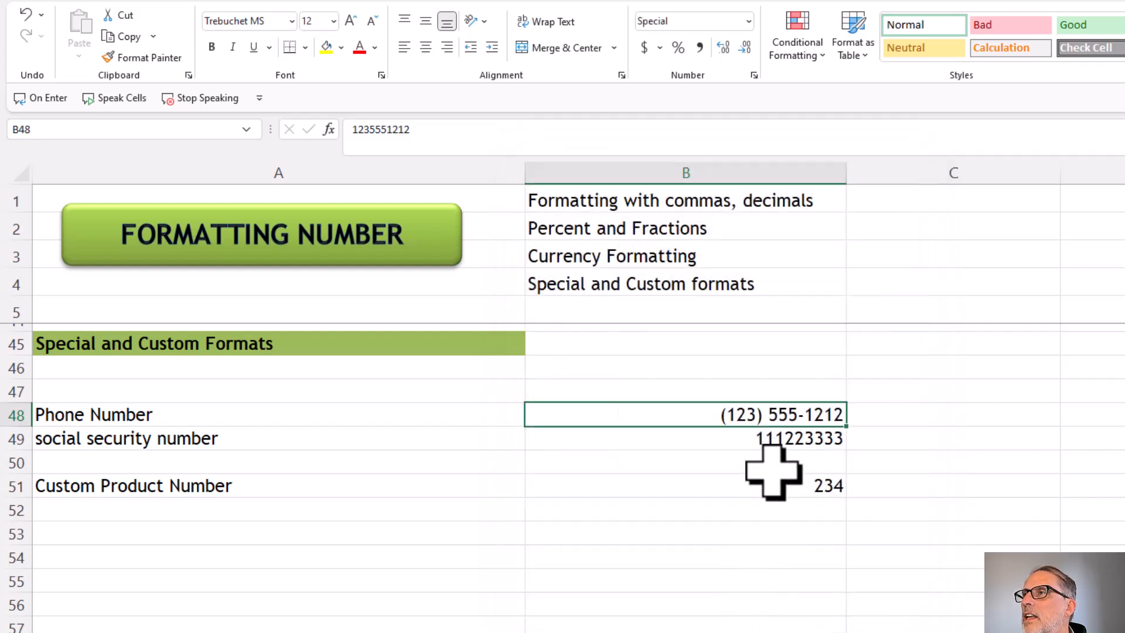
- Apply the Special format type Social Security Number to the value in B49
{"action": "left_click", "coordinate": [772, 446]}
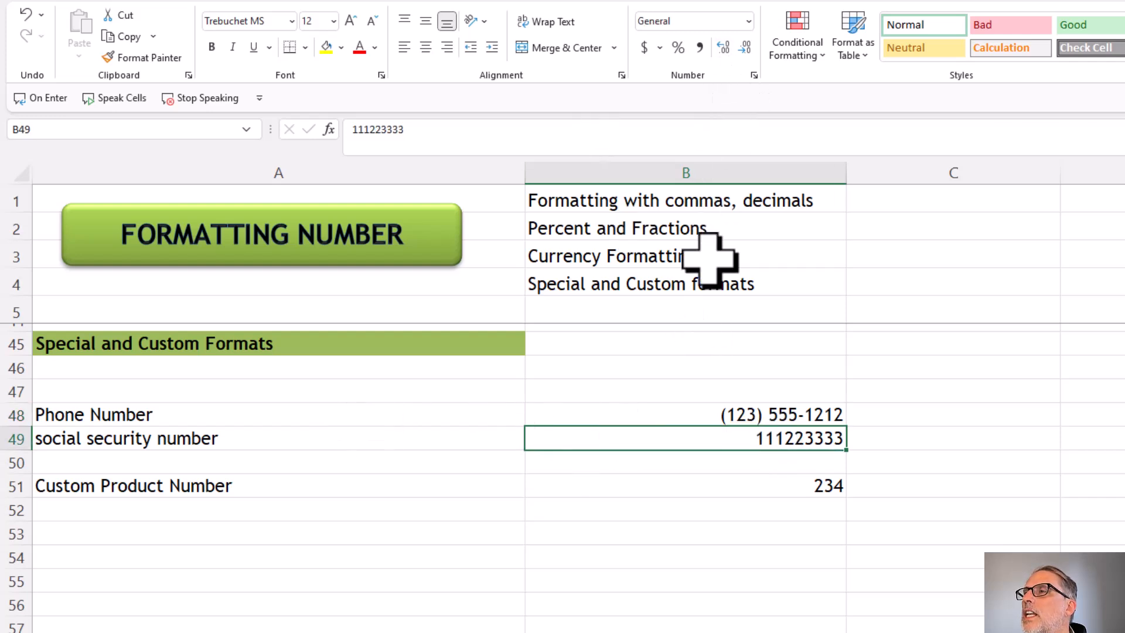
{"action": "left_click", "coordinate": [753, 76]}
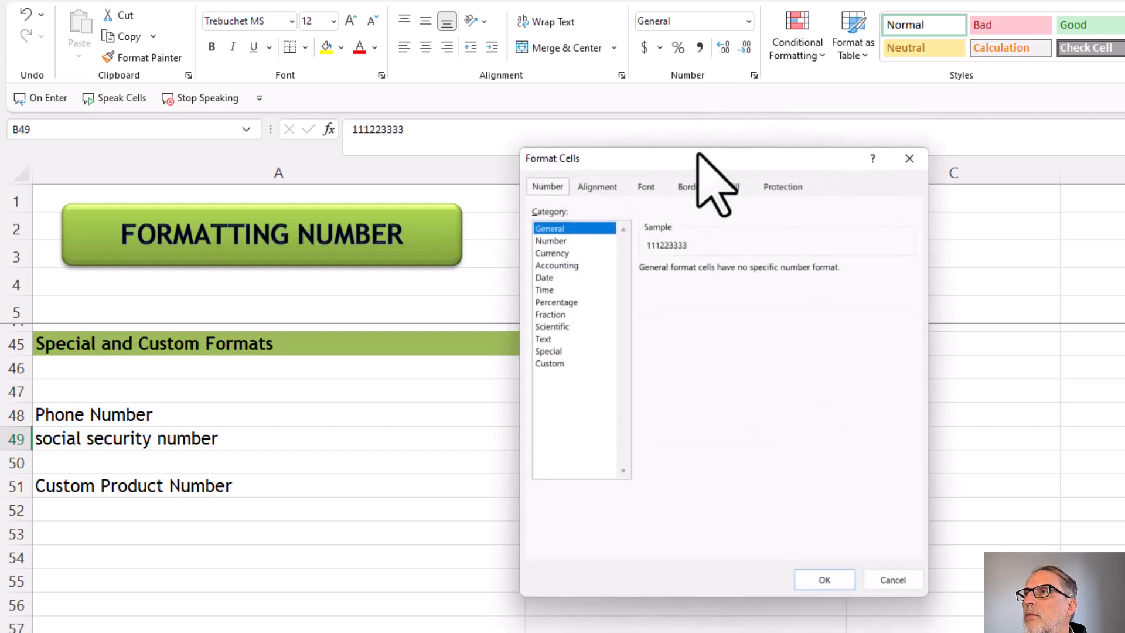
{"action": "left_click_drag", "start_coordinate": [648, 156], "coordinate": [668, 209]}
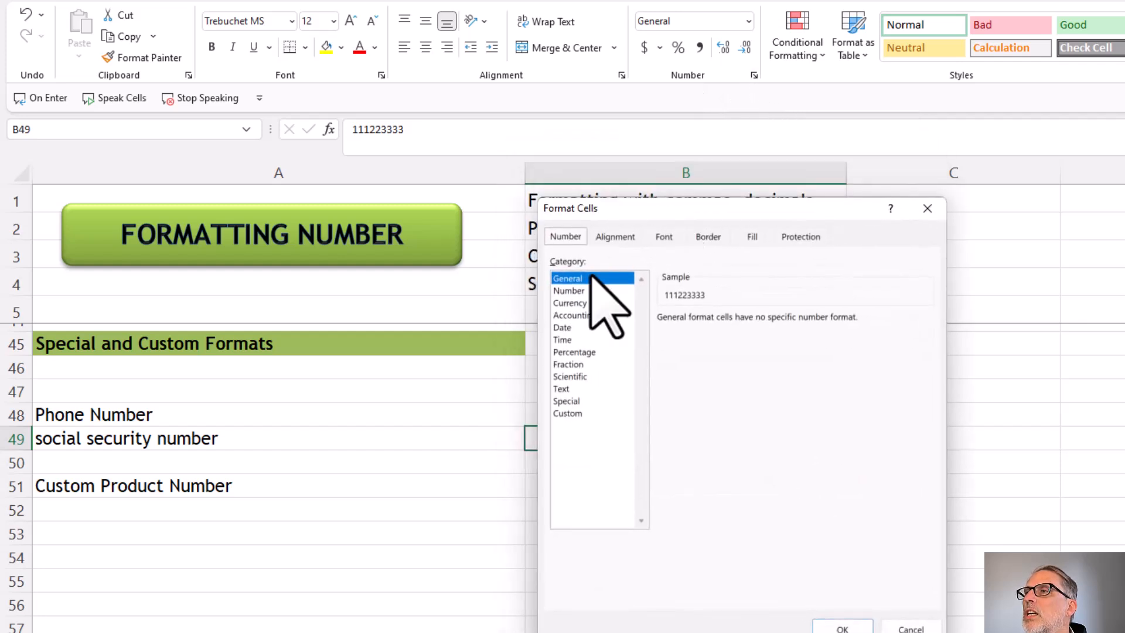
{"action": "left_click", "coordinate": [568, 401]}
{"action": "left_click", "coordinate": [685, 371]}
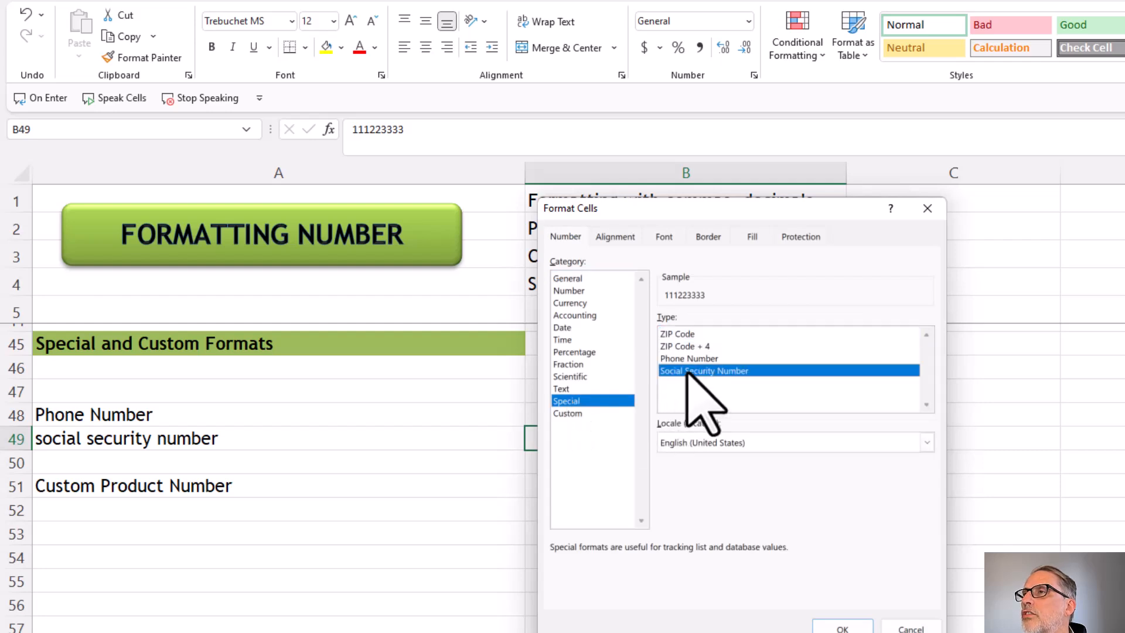
{"action": "left_click", "coordinate": [832, 629]}
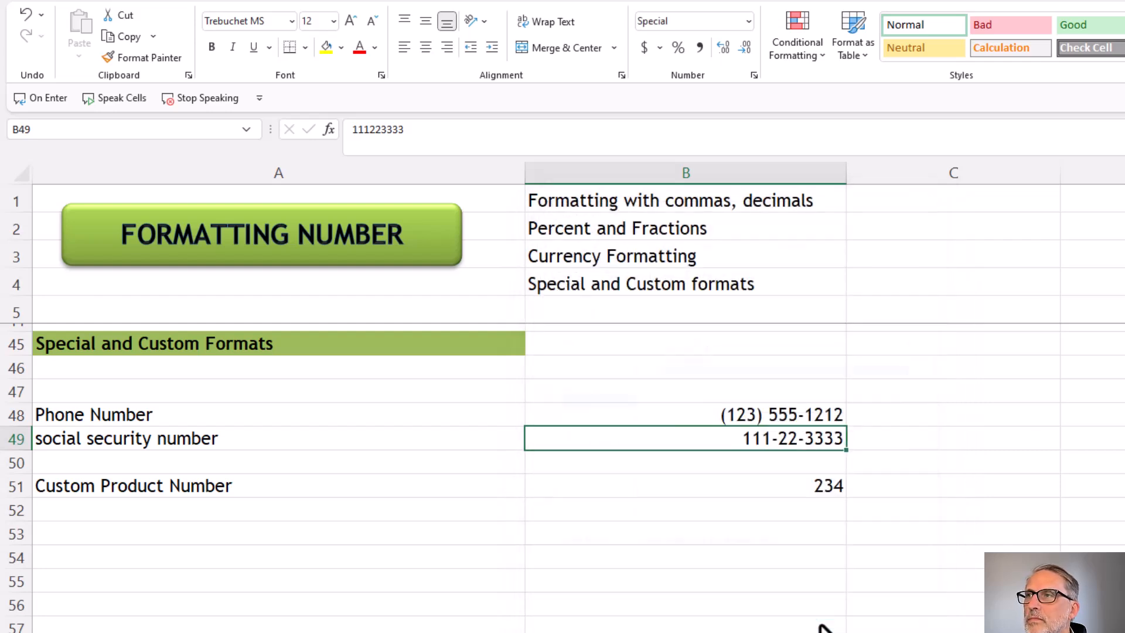
- Apply the custom number format "NC-"00000 to the Custom Product Number in B51
{"action": "left_click", "coordinate": [736, 490]}
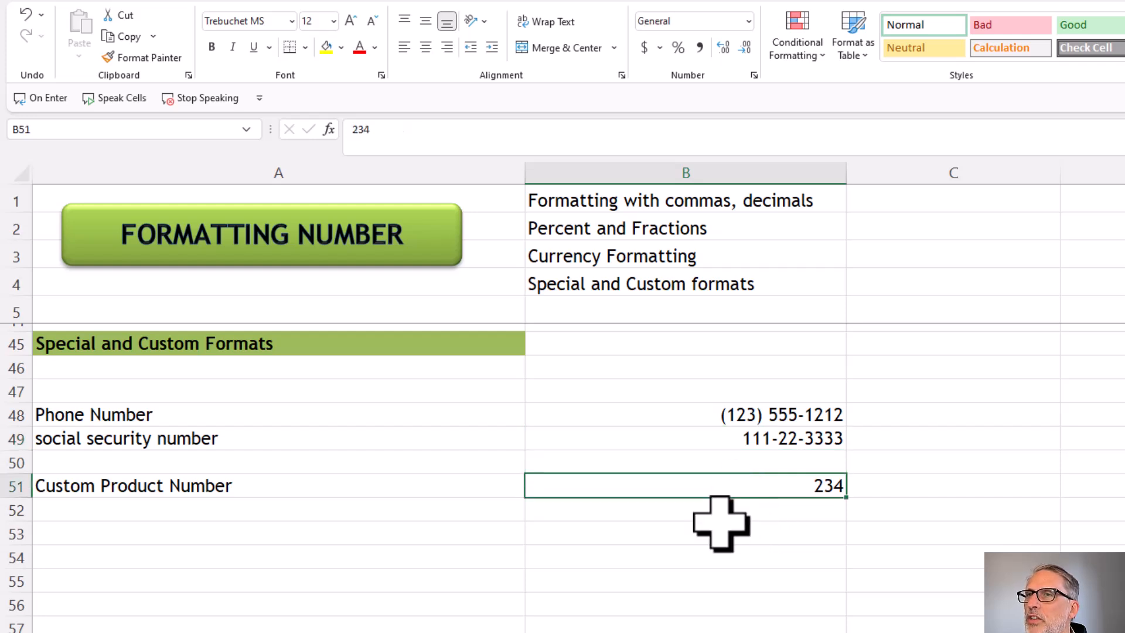
{"action": "left_click", "coordinate": [748, 23]}
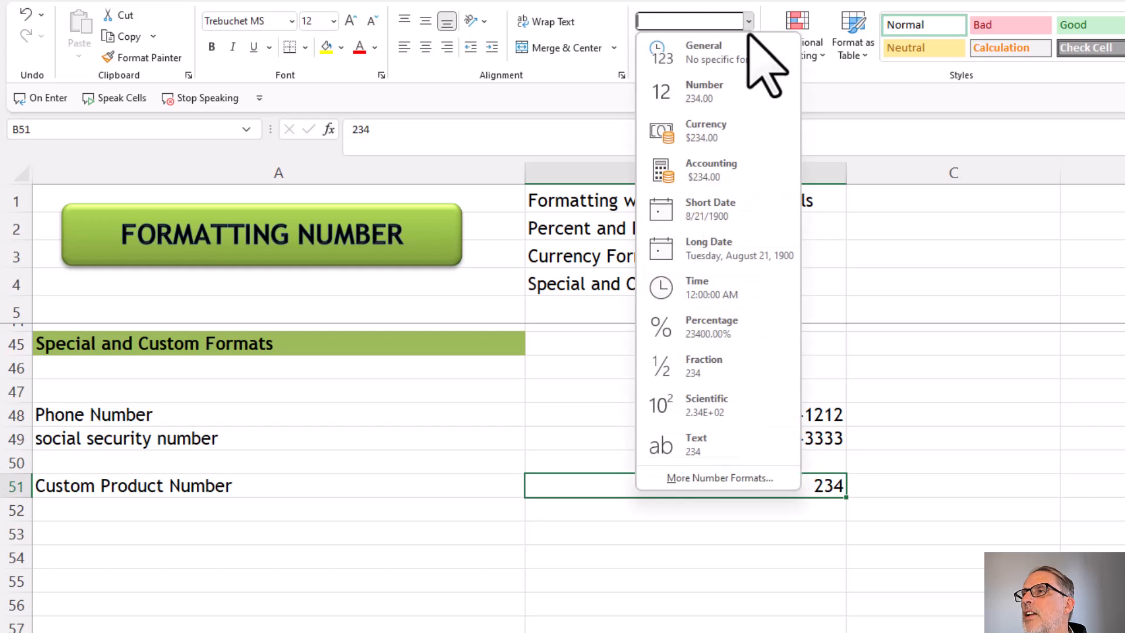
{"action": "left_click", "coordinate": [715, 474]}
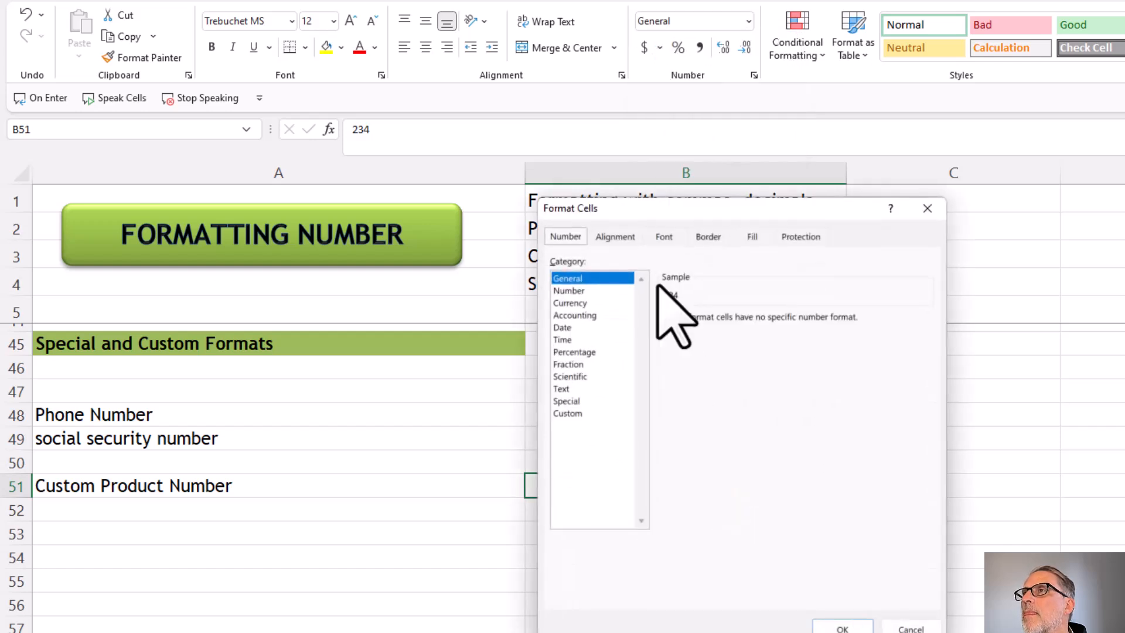
{"action": "left_click", "coordinate": [567, 414]}
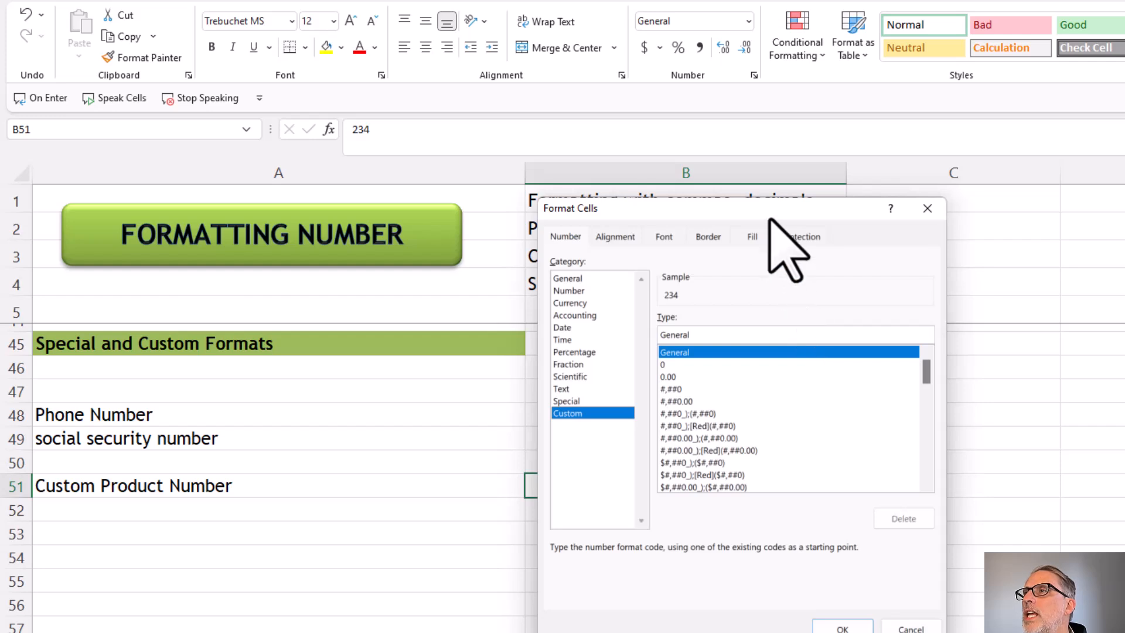
{"action": "left_click_drag", "start_coordinate": [770, 216], "coordinate": [653, 208]}
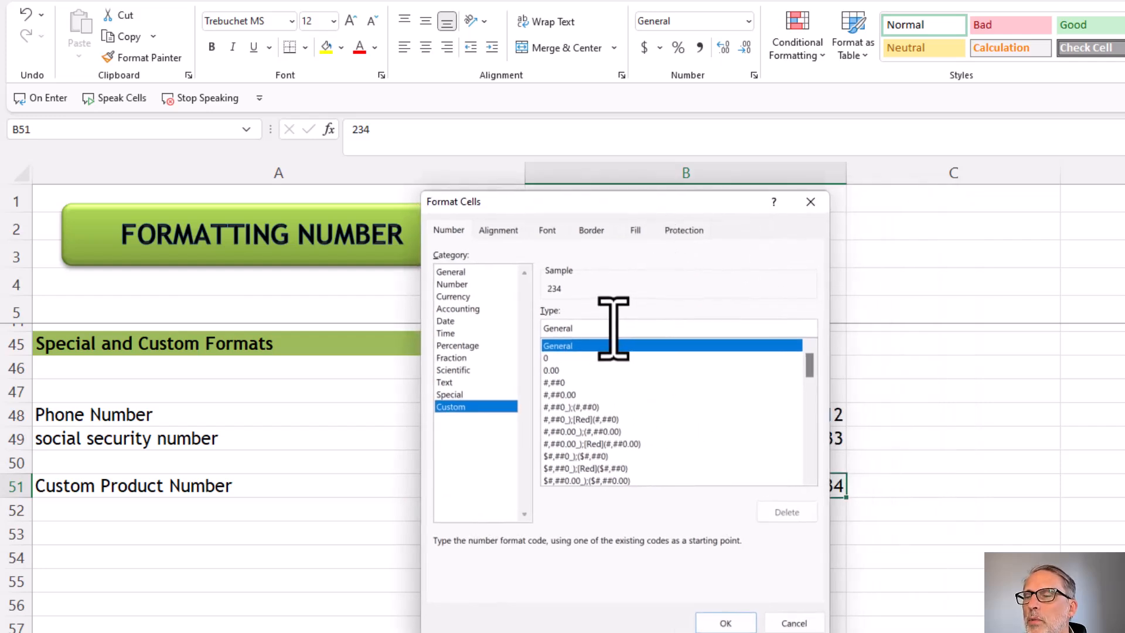
{"action": "left_click_drag", "start_coordinate": [631, 209], "coordinate": [451, 175]}
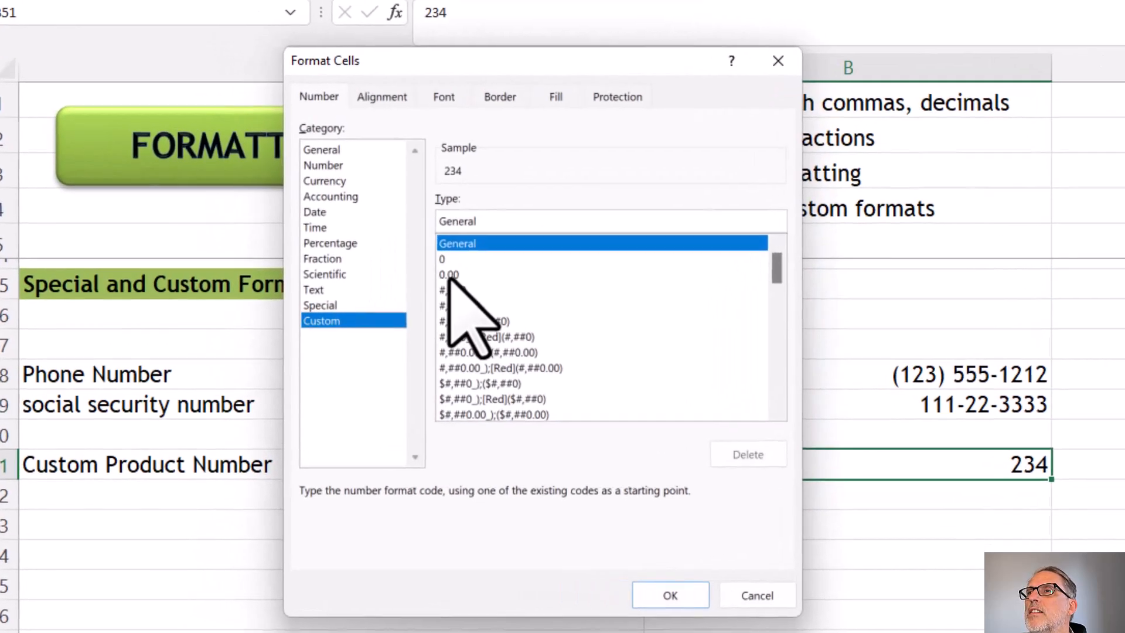
{"action": "left_click", "coordinate": [449, 276]}
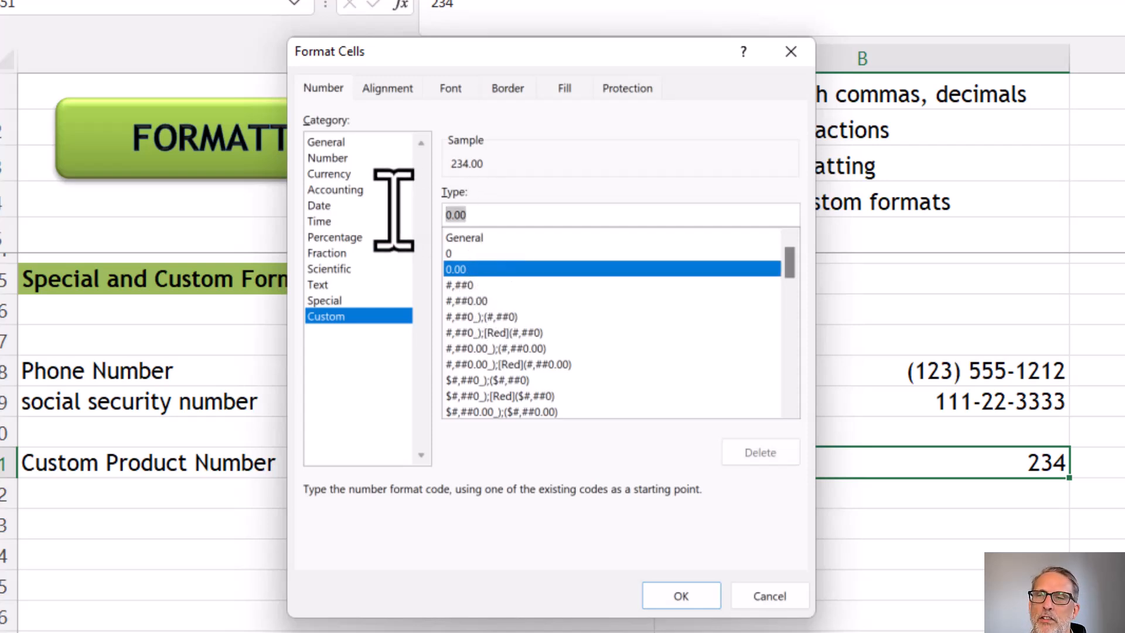
{"action": "type", "text": "00000"}
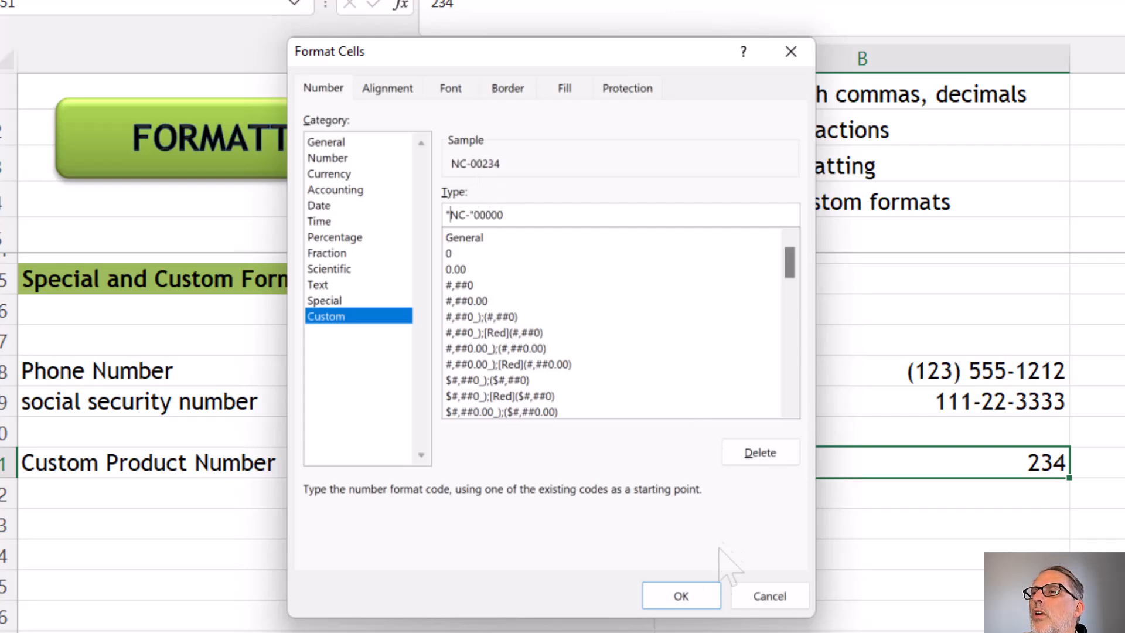
{"action": "left_click", "coordinate": [684, 596]}
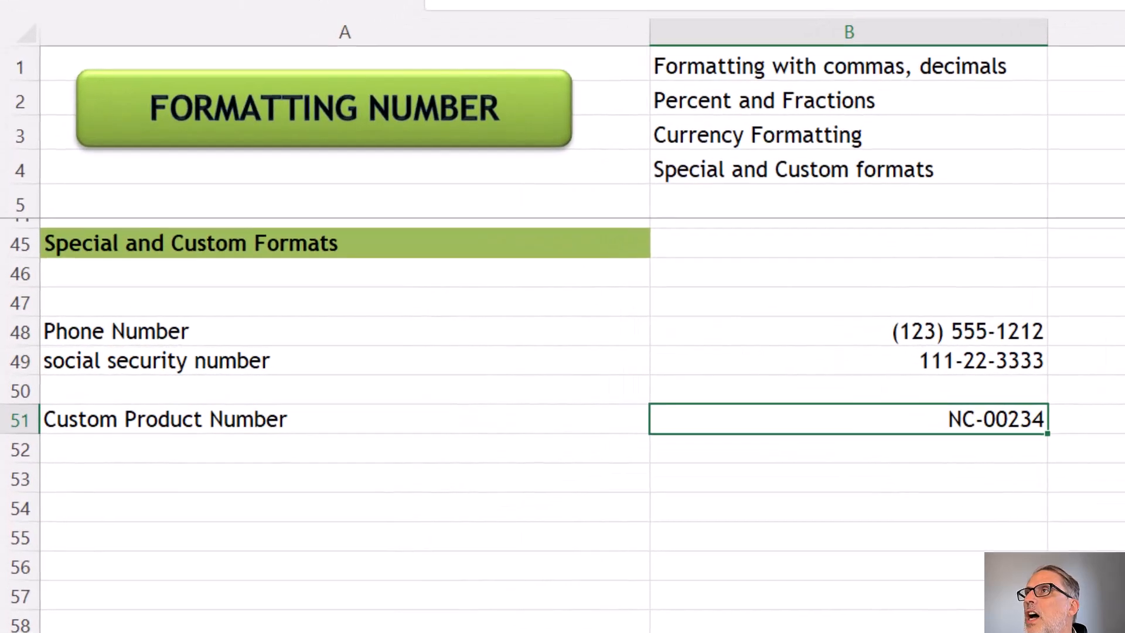
- Examine the number format categories from General through Special for the product number in B51, cancel without applying any, and select B53
{"action": "left_click", "coordinate": [900, 0]}
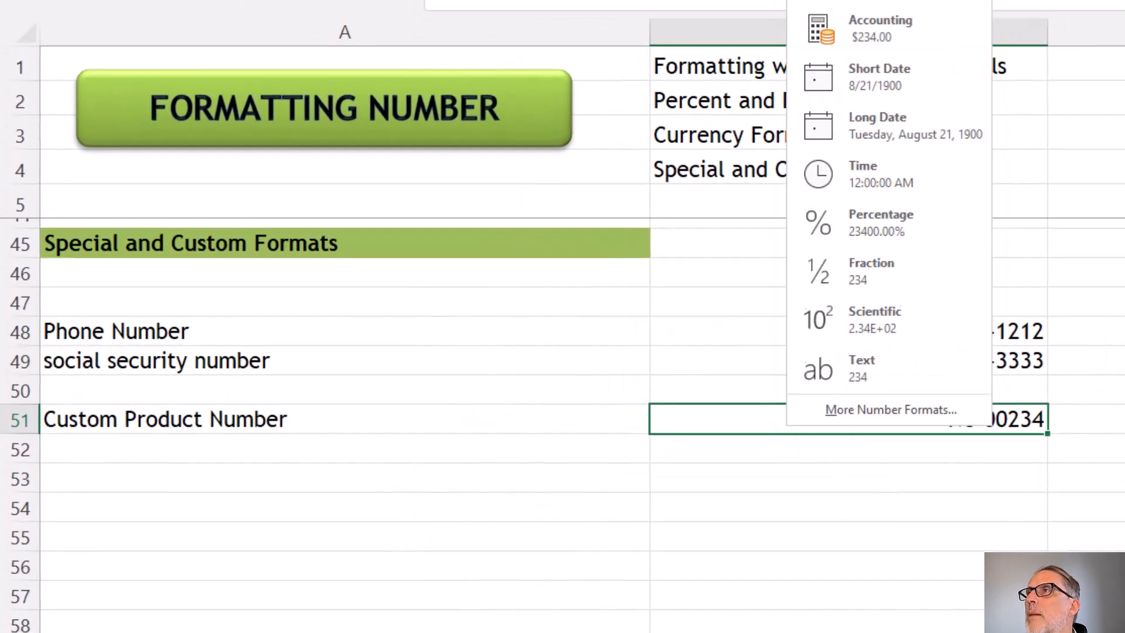
{"action": "left_click", "coordinate": [900, 409]}
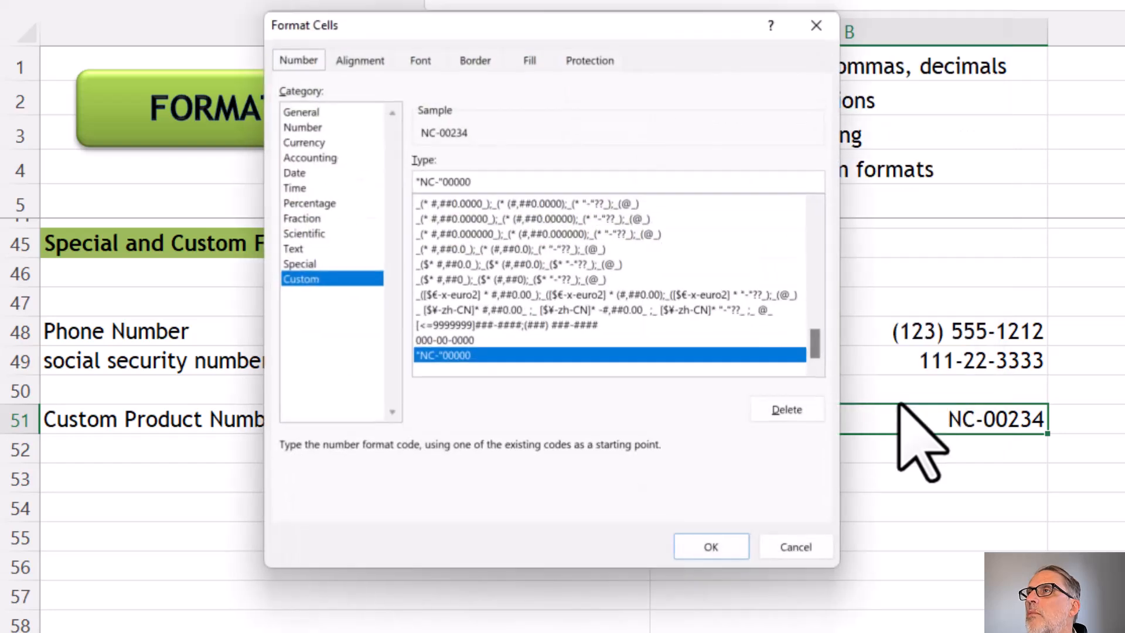
{"action": "left_click", "coordinate": [321, 112]}
{"action": "left_click", "coordinate": [319, 128]}
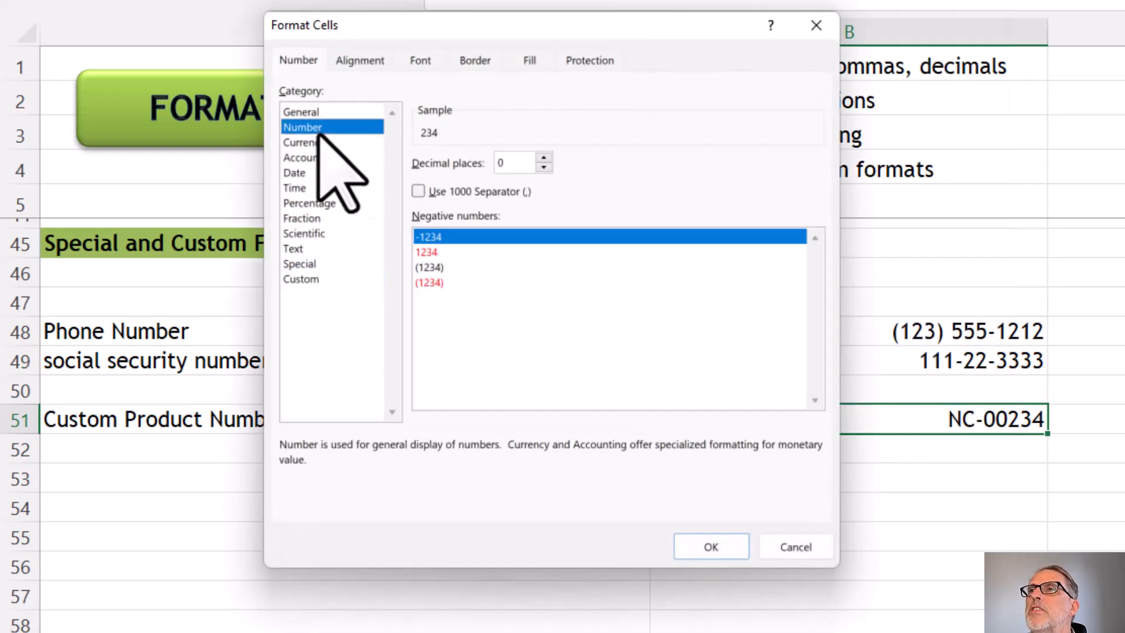
{"action": "left_click", "coordinate": [320, 144]}
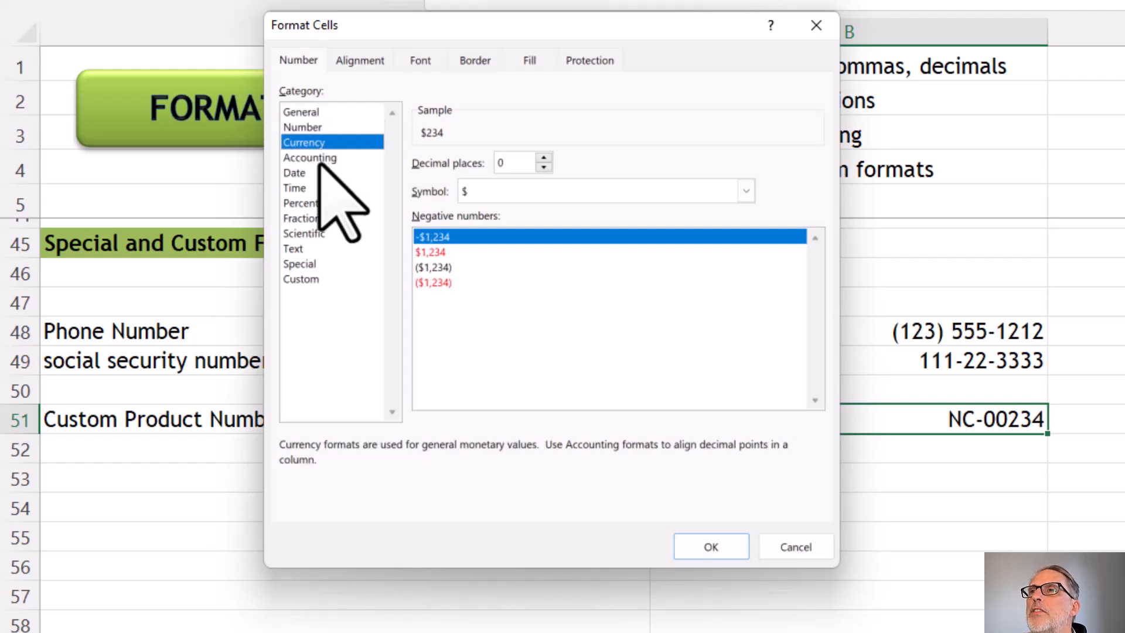
{"action": "left_click", "coordinate": [320, 159]}
{"action": "left_click", "coordinate": [311, 173]}
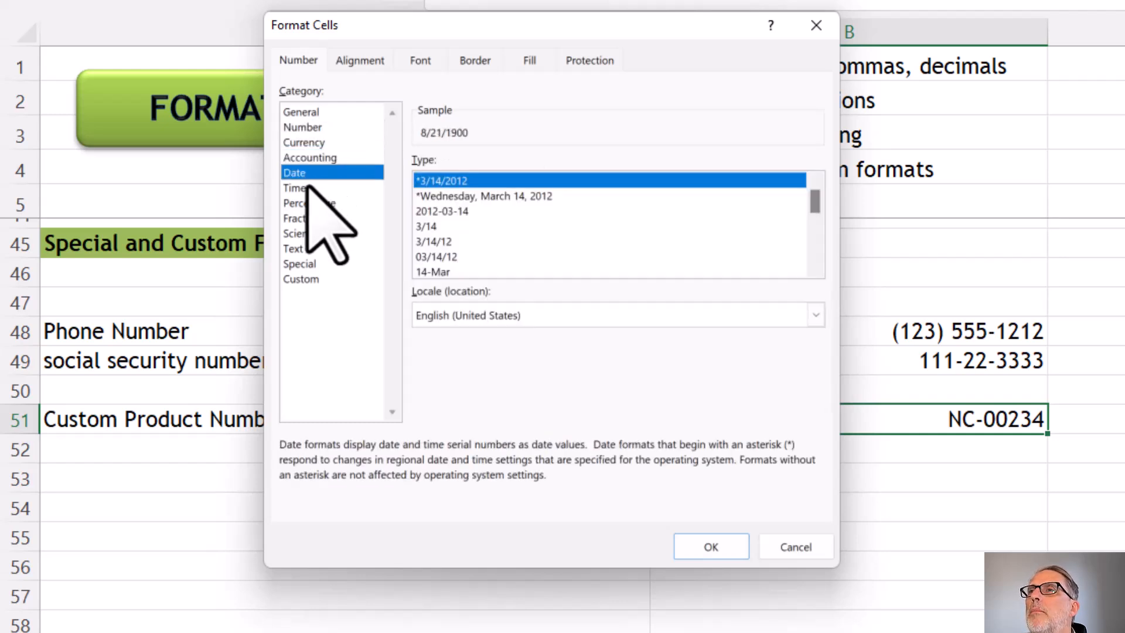
{"action": "left_click", "coordinate": [309, 189]}
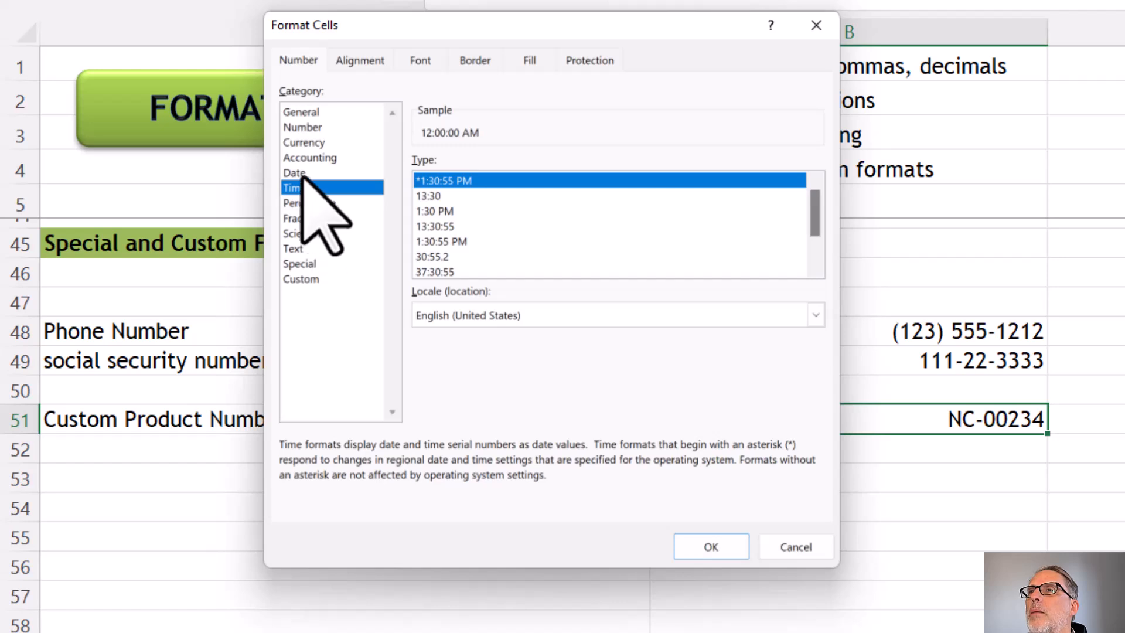
{"action": "left_click", "coordinate": [302, 173]}
{"action": "left_click", "coordinate": [320, 203]}
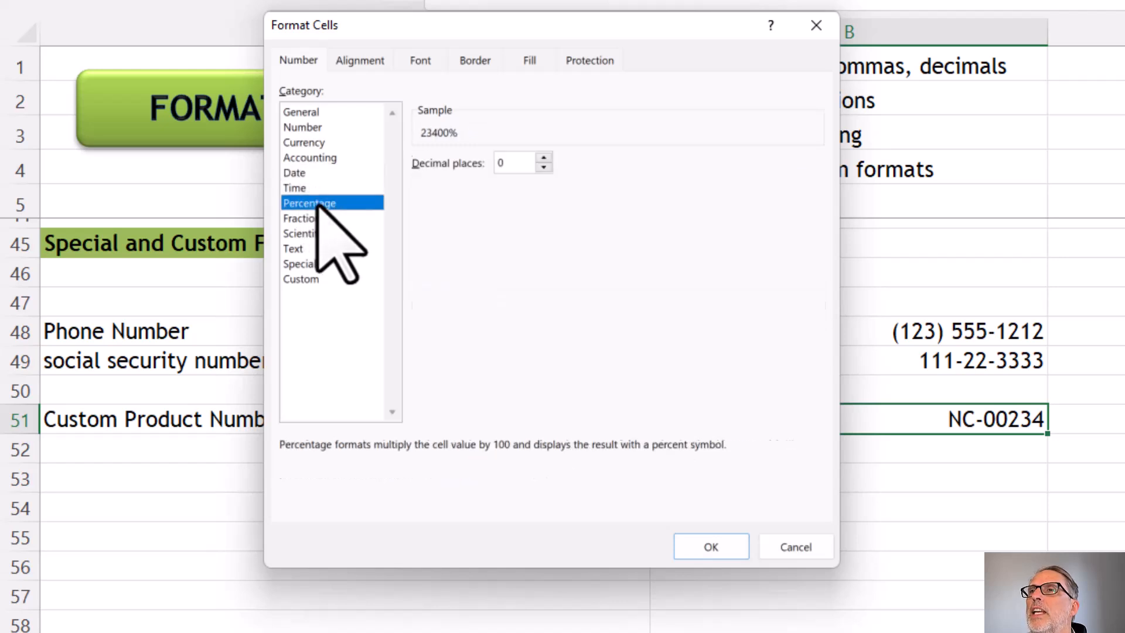
{"action": "left_click", "coordinate": [312, 218]}
{"action": "left_click", "coordinate": [319, 234]}
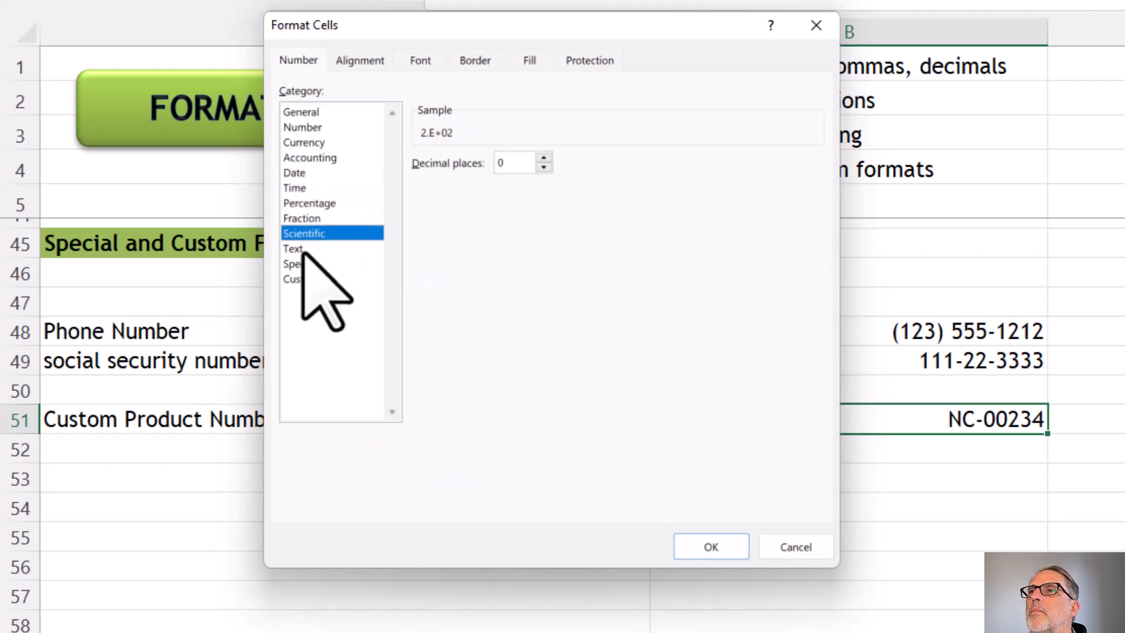
{"action": "left_click", "coordinate": [306, 249]}
{"action": "left_click", "coordinate": [303, 265]}
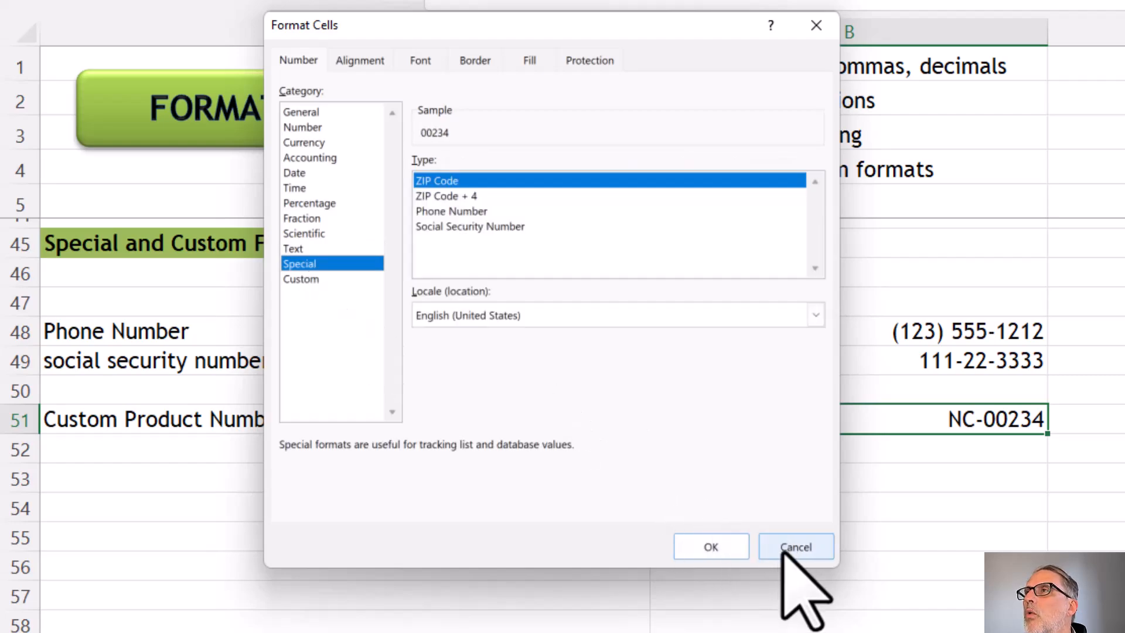
{"action": "left_click", "coordinate": [788, 548]}
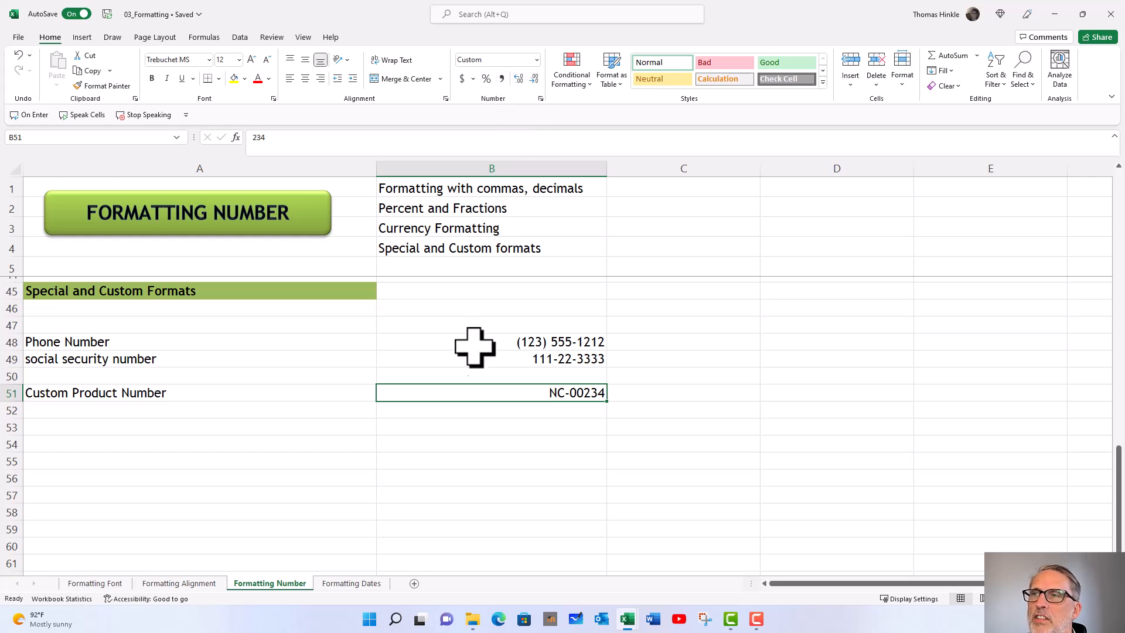
{"action": "left_click", "coordinate": [451, 423]}
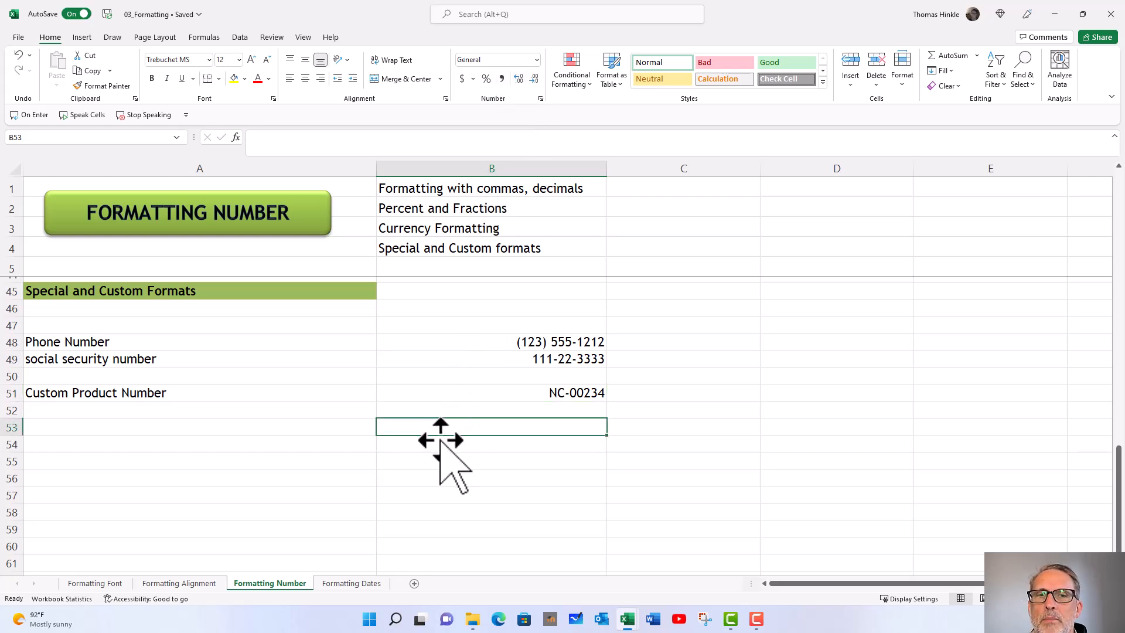